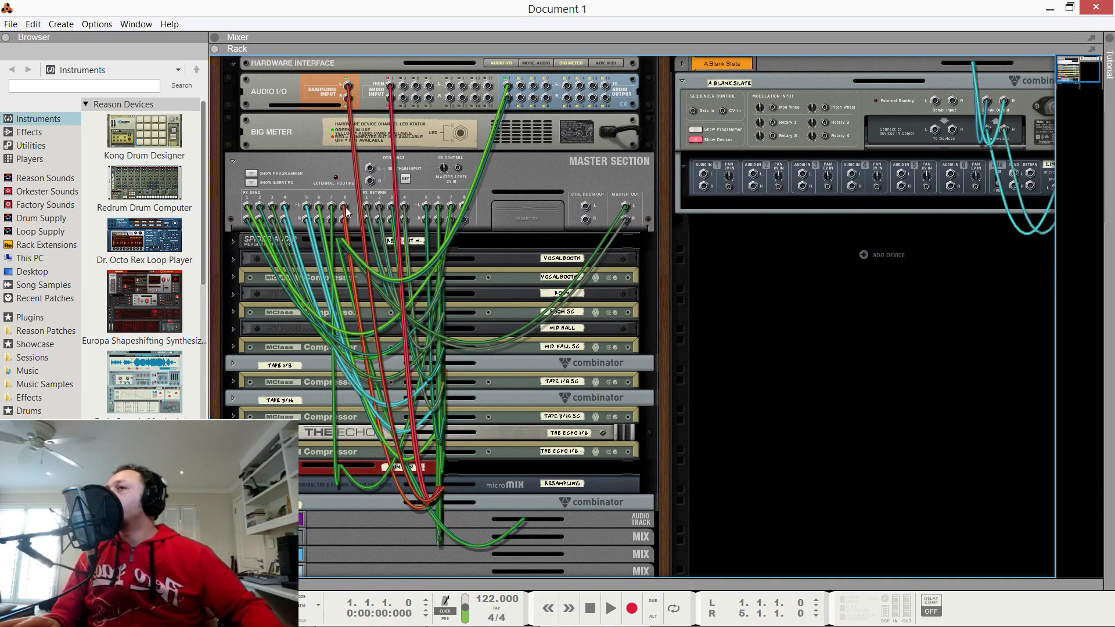
Step: Switch between the rack's front panels, the full mixer and the rack's cabled rear view
key(Tab)
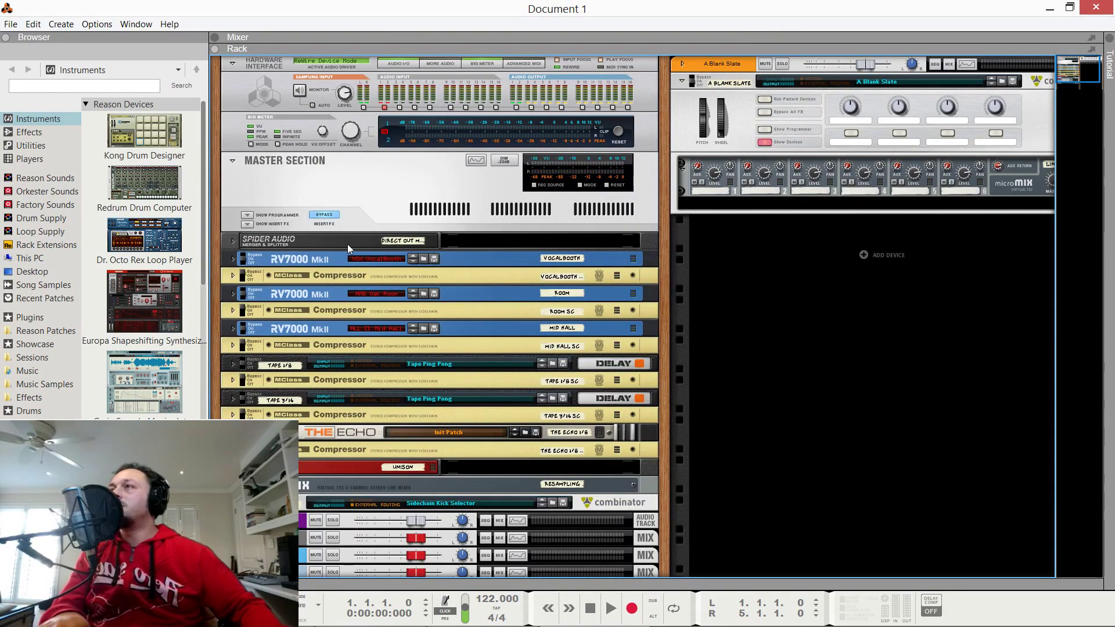
key(F5)
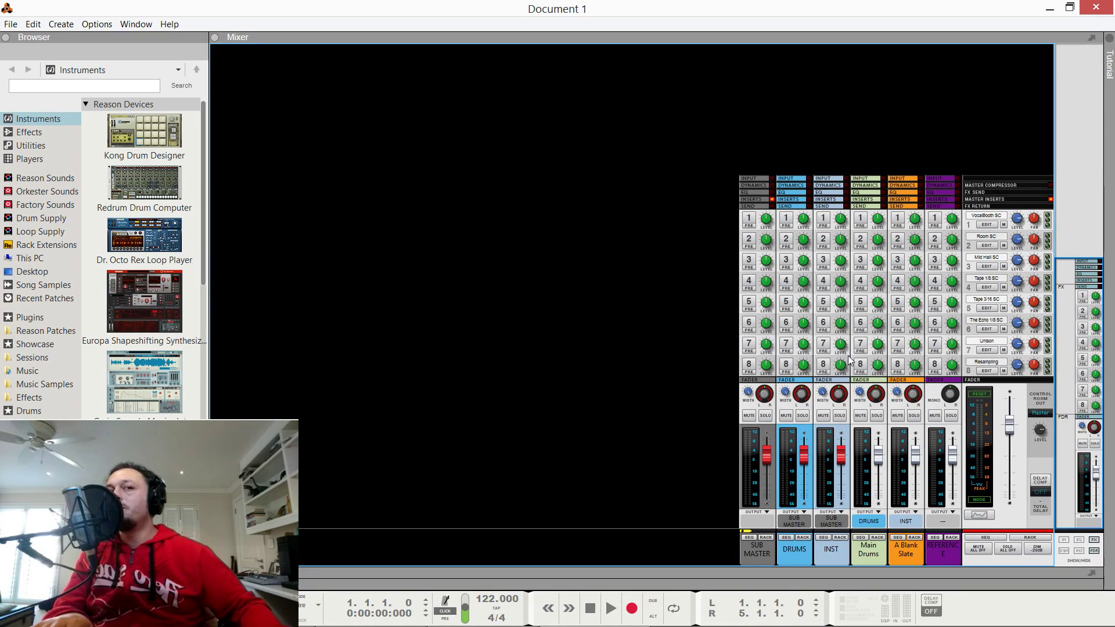
key(F6)
key(Tab)
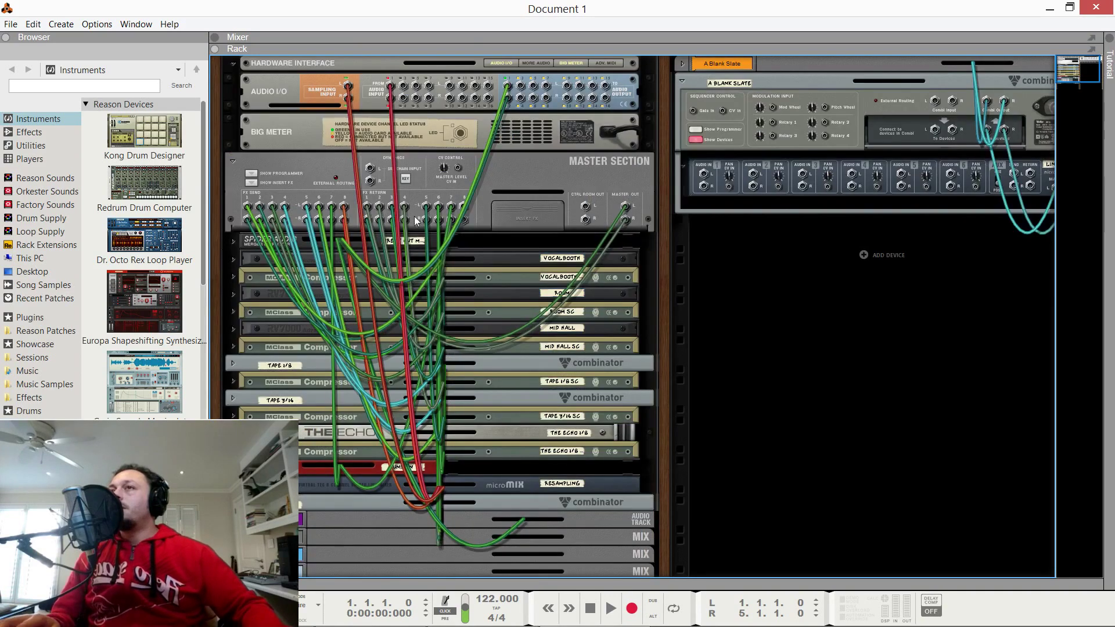
Step: Expand the Sidechain Kick Selector combinator and select its Redrum on the front panels
scroll(315, 318, down, 3)
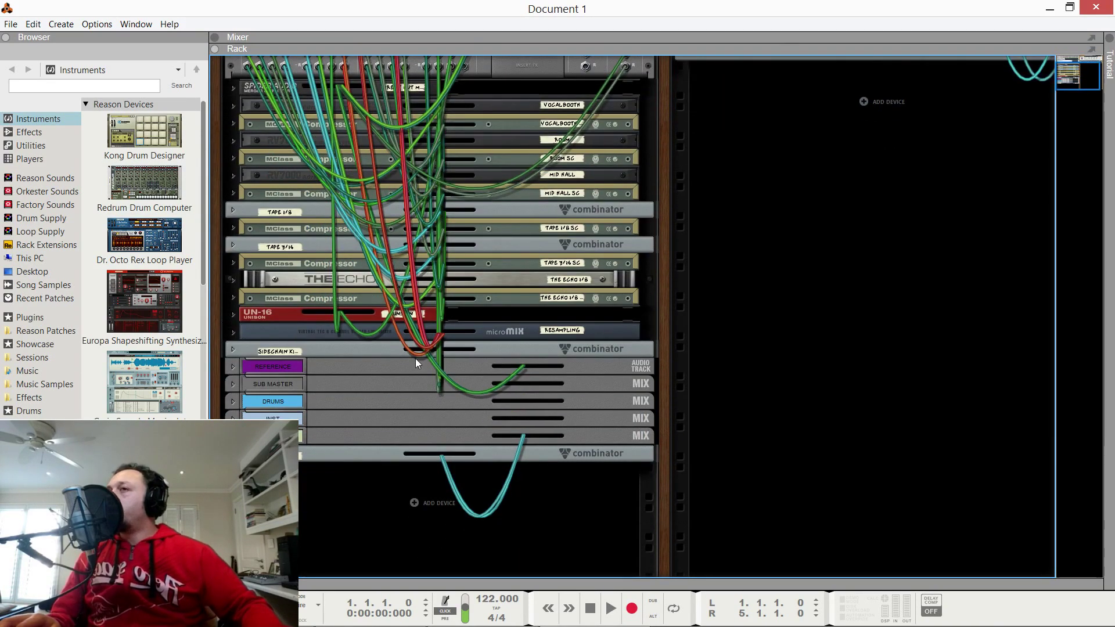
click(232, 350)
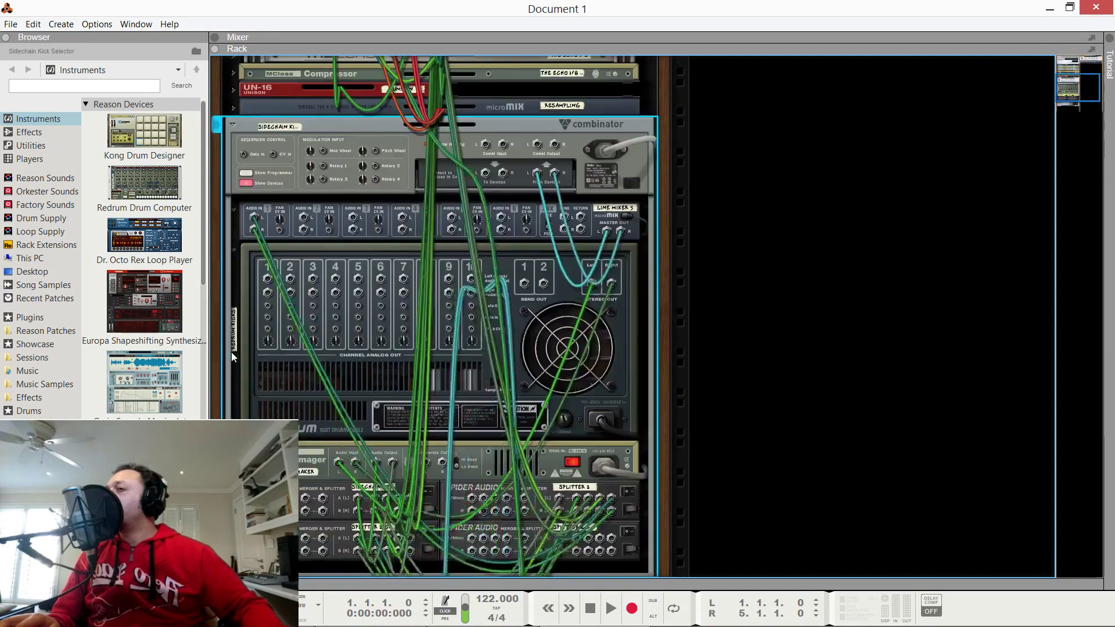
key(Tab)
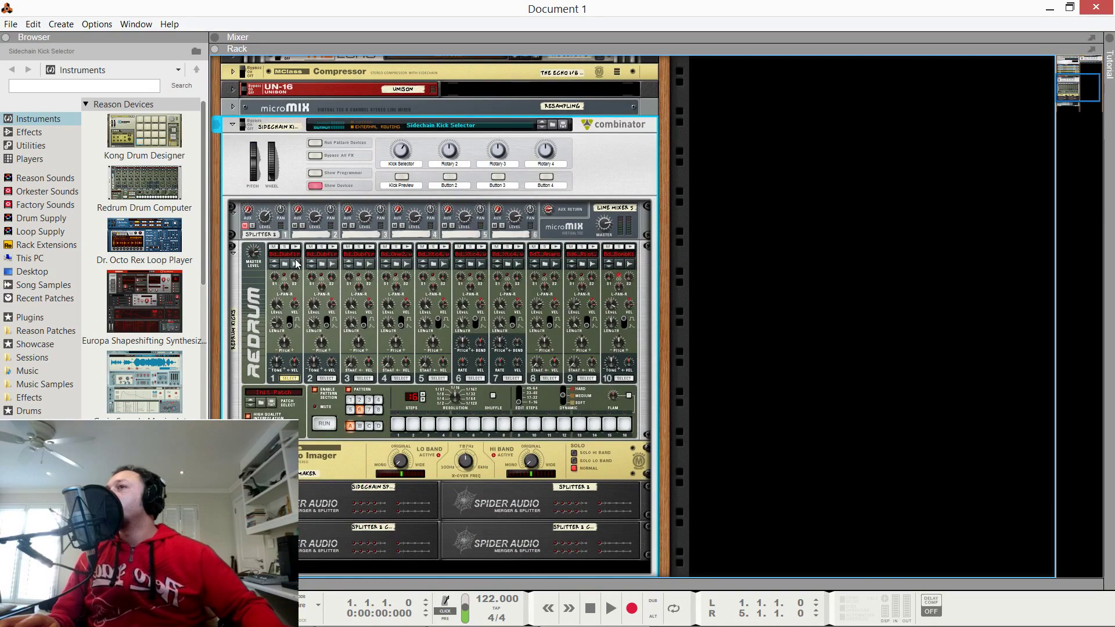
click(458, 257)
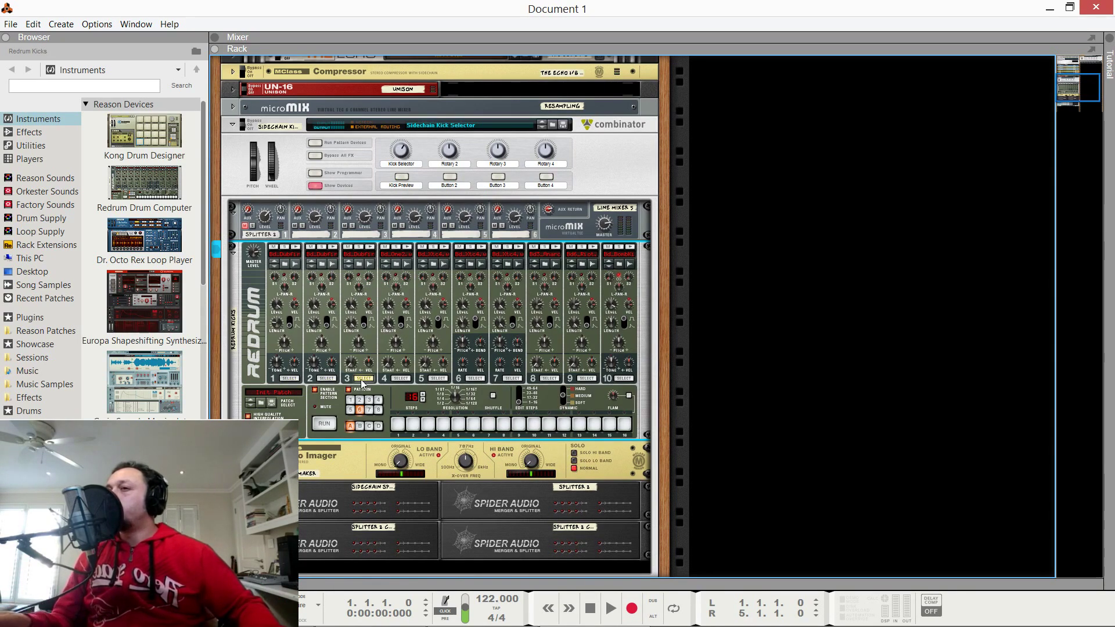
Step: Turn the Kick Selector rotary, to 58 and beyond, to step Redrum through its kick patterns
click(438, 378)
click(475, 378)
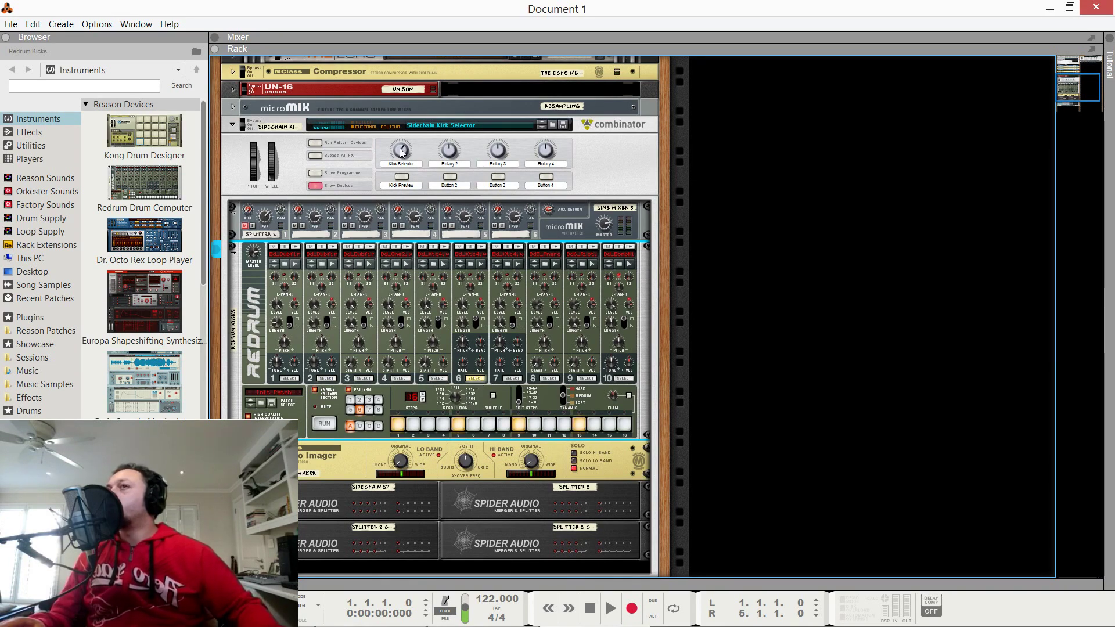
drag(400, 152, 401, 169)
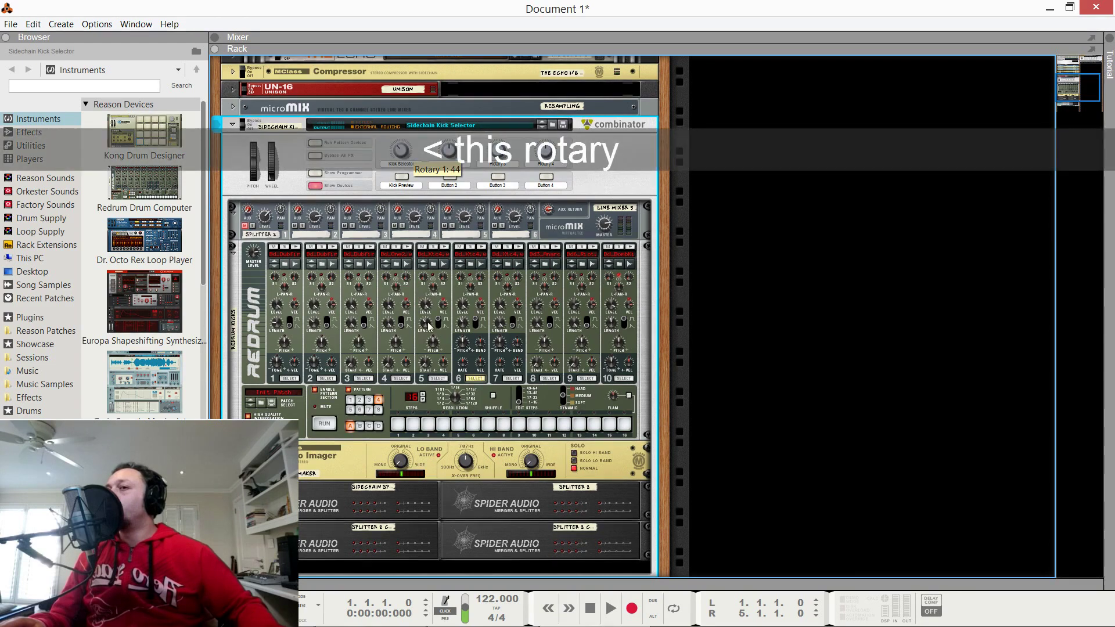
click(438, 378)
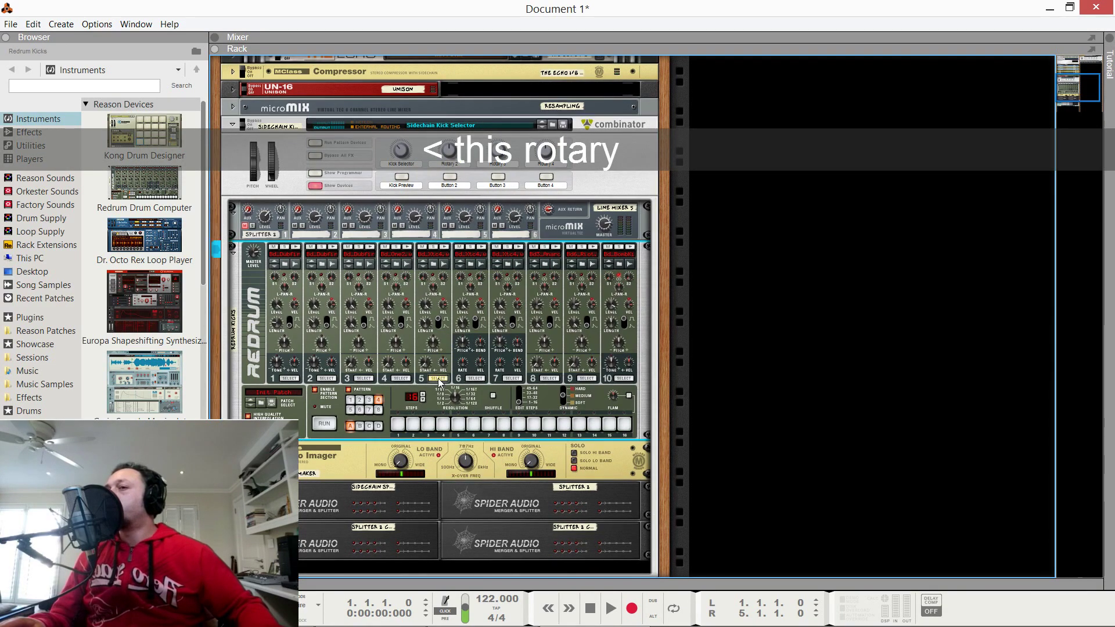
click(400, 378)
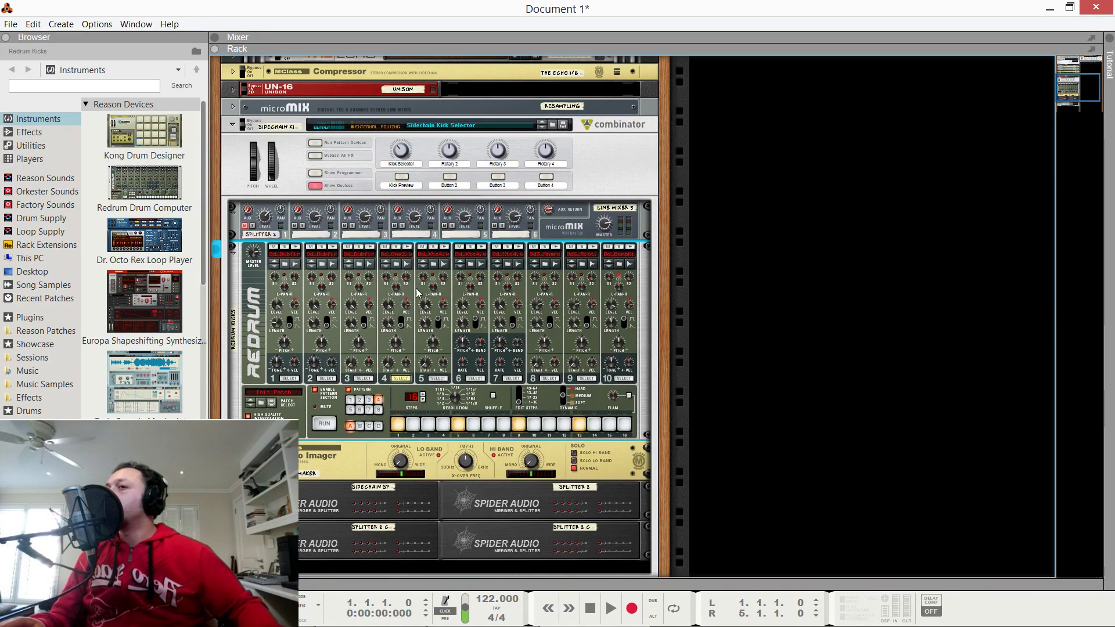
drag(401, 152, 402, 149)
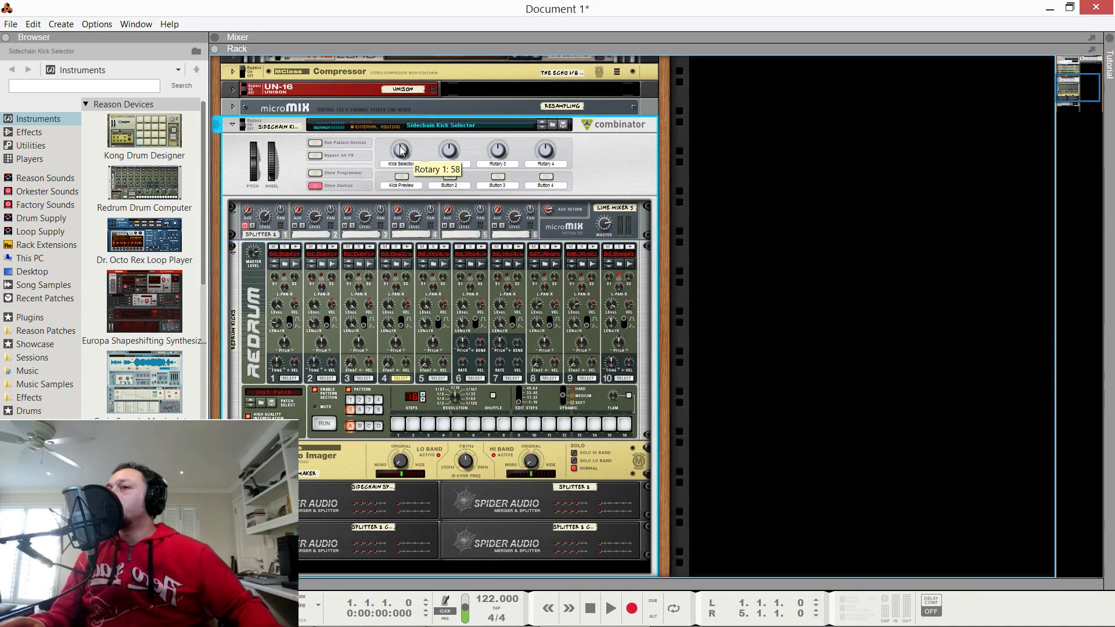
click(436, 378)
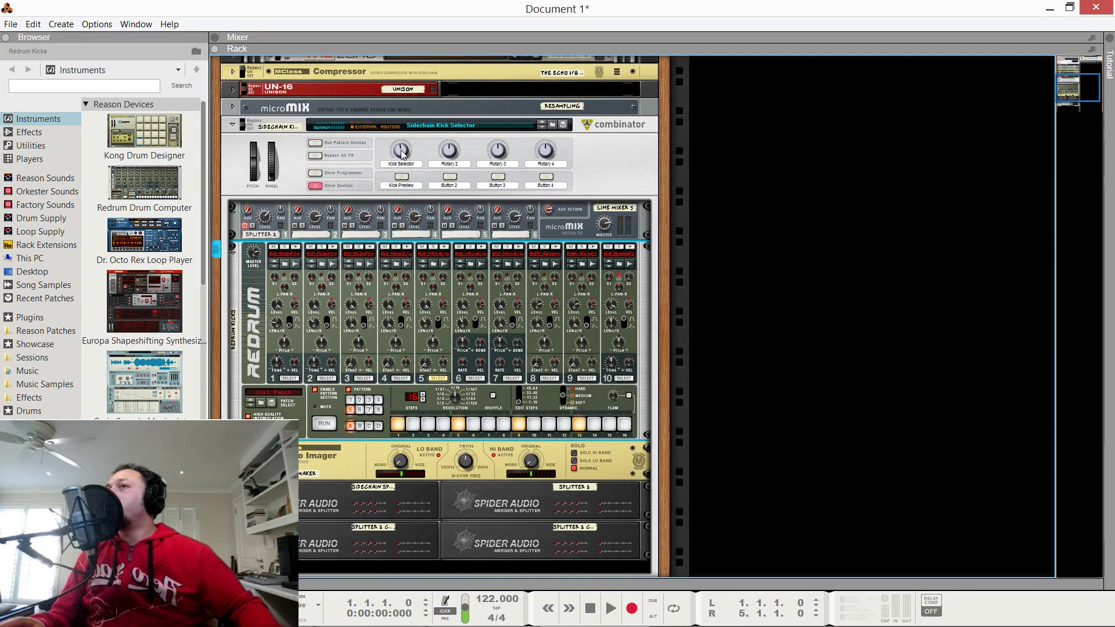
drag(403, 152, 403, 148)
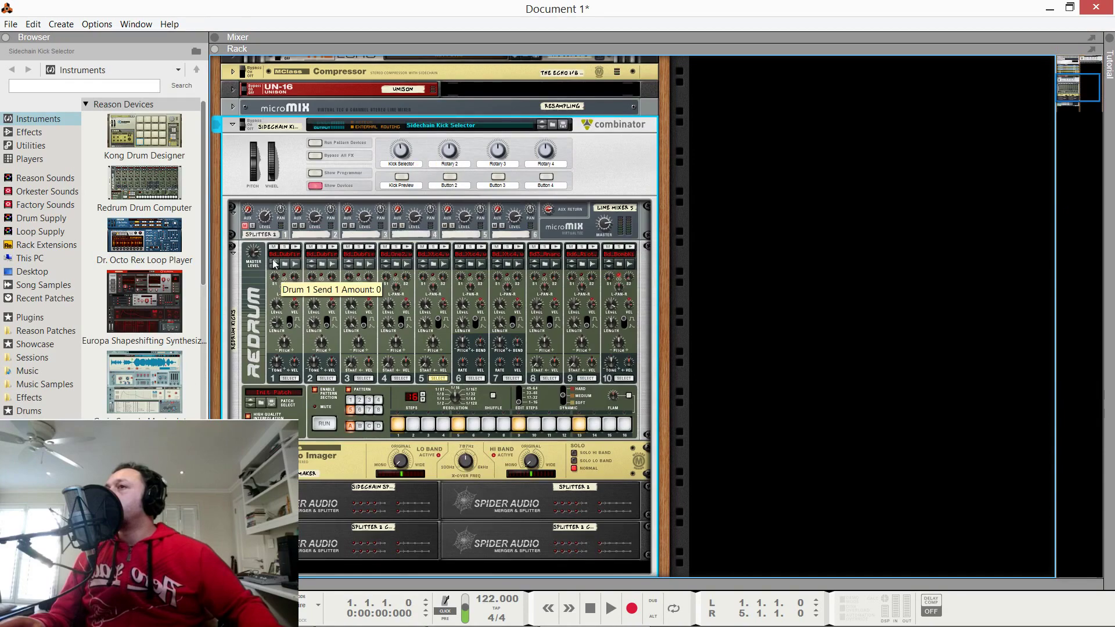
Step: In the combinator programmer, confirm Redrum Kicks' Rotary 1 targets Selected Pattern
click(315, 172)
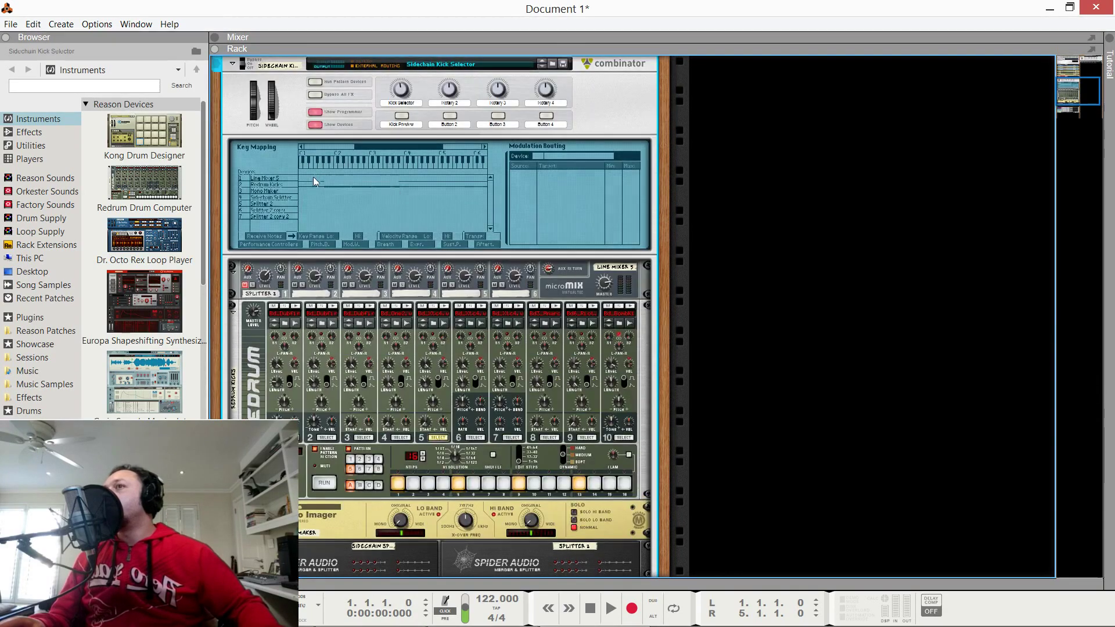
click(274, 185)
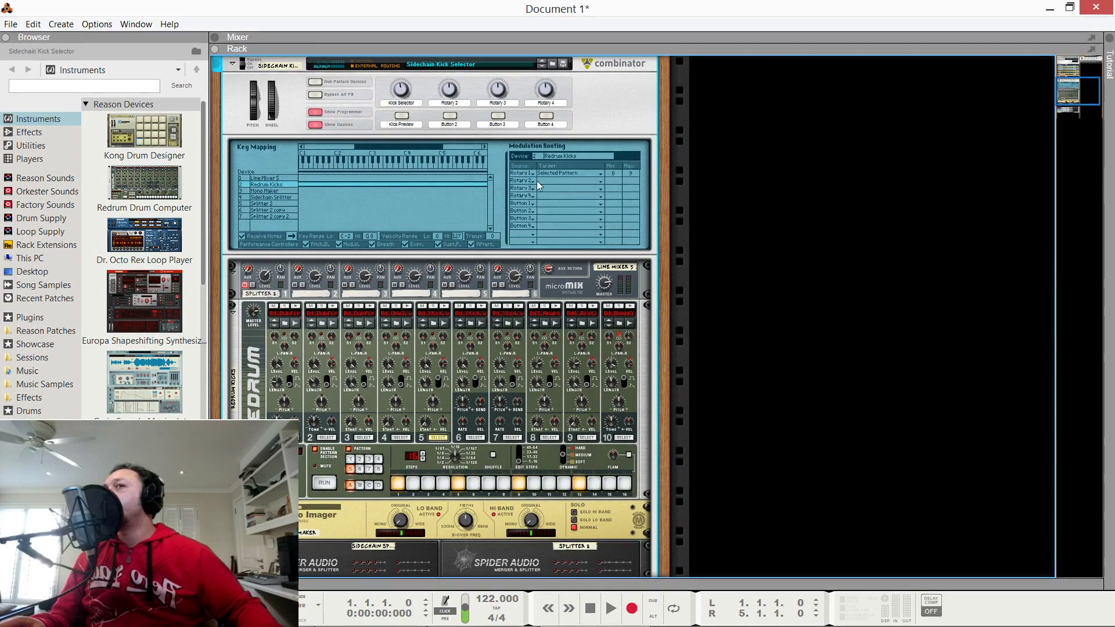
click(577, 173)
mouse_move(592, 326)
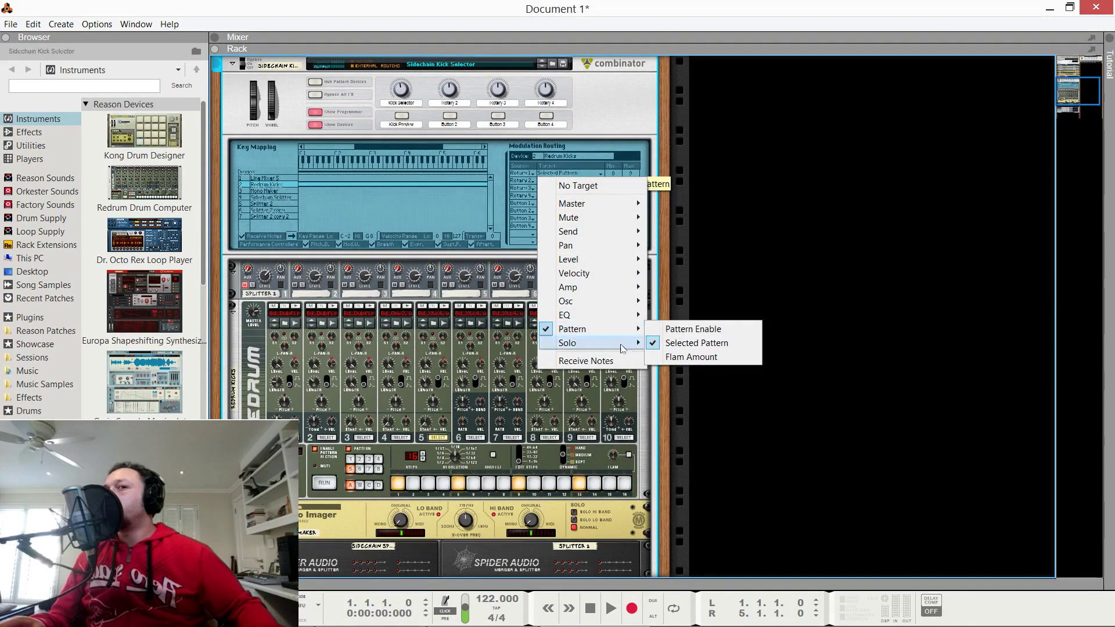
key(Escape)
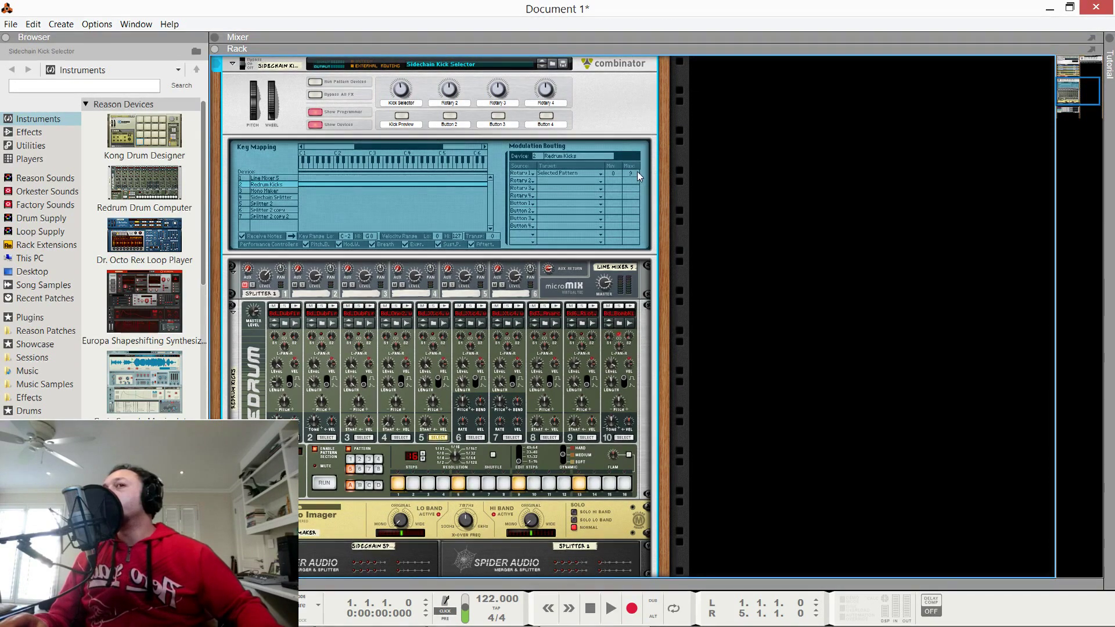
Step: Raise Rotary 1's maximum from 9 to 11, test Kick Selector at 80, and hide the devices
drag(635, 172, 639, 171)
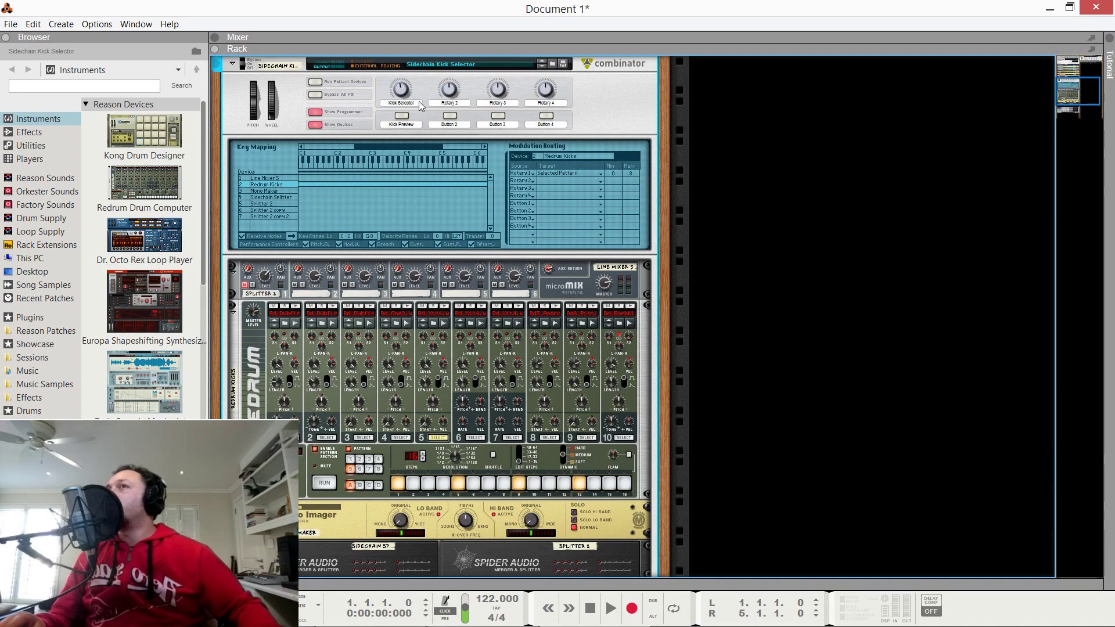
drag(411, 92, 411, 90)
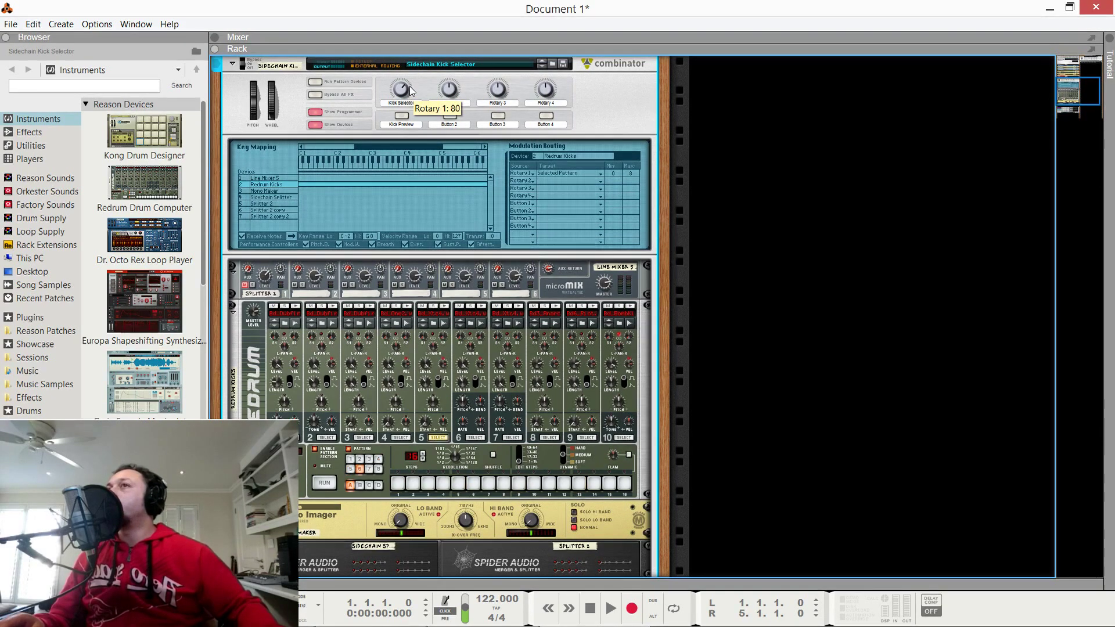
click(316, 124)
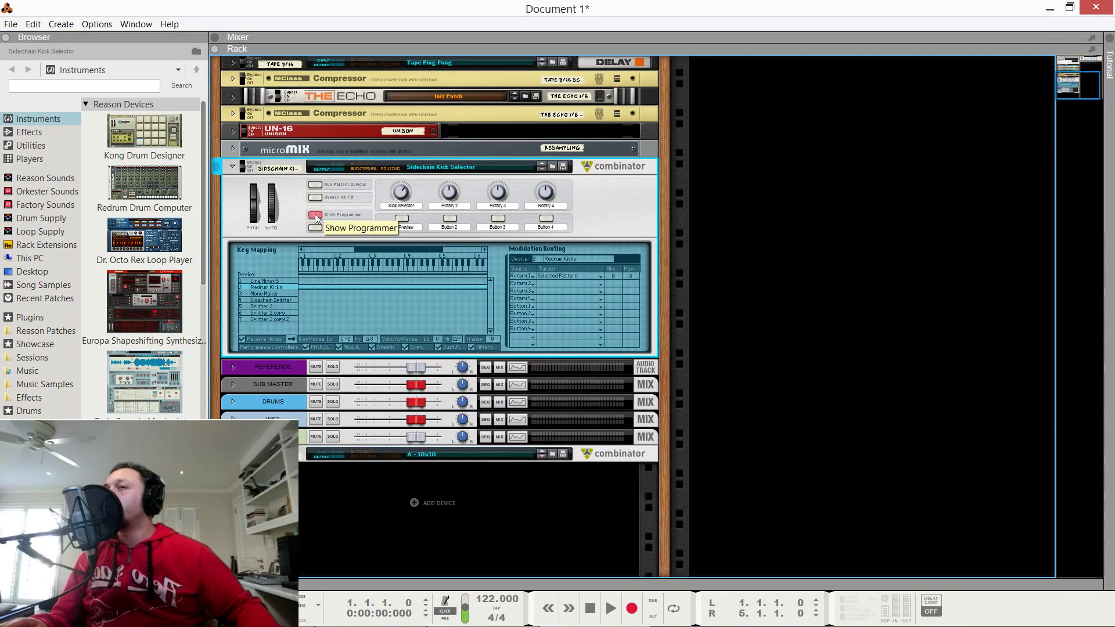
Step: On the rear view, unfold the Sidechain Kick Selector's devices and look over their cabling
key(Tab)
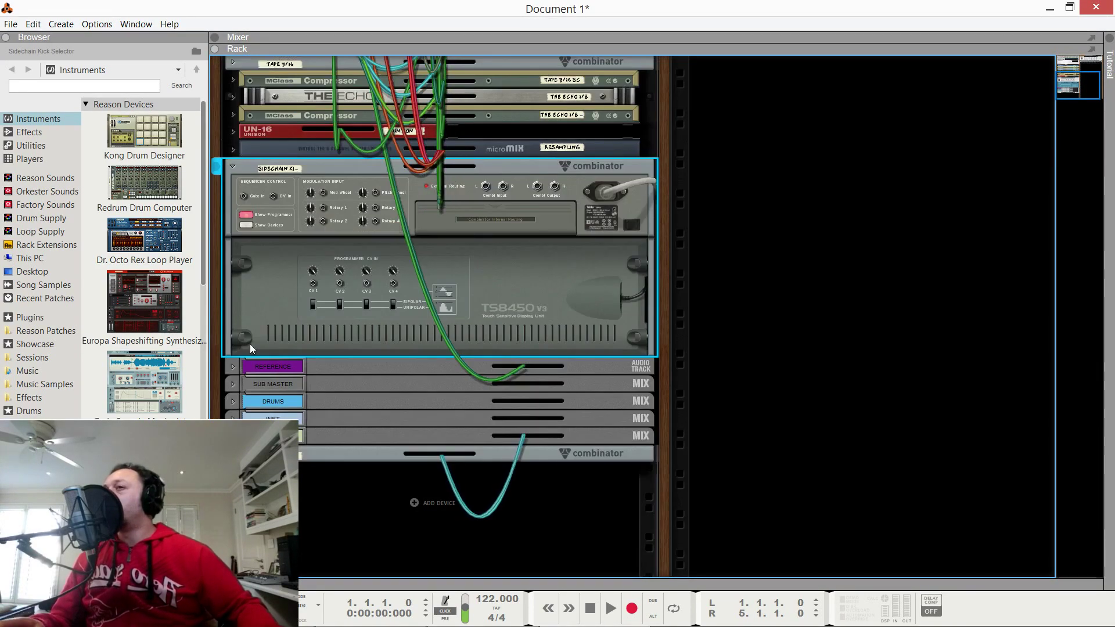
click(242, 226)
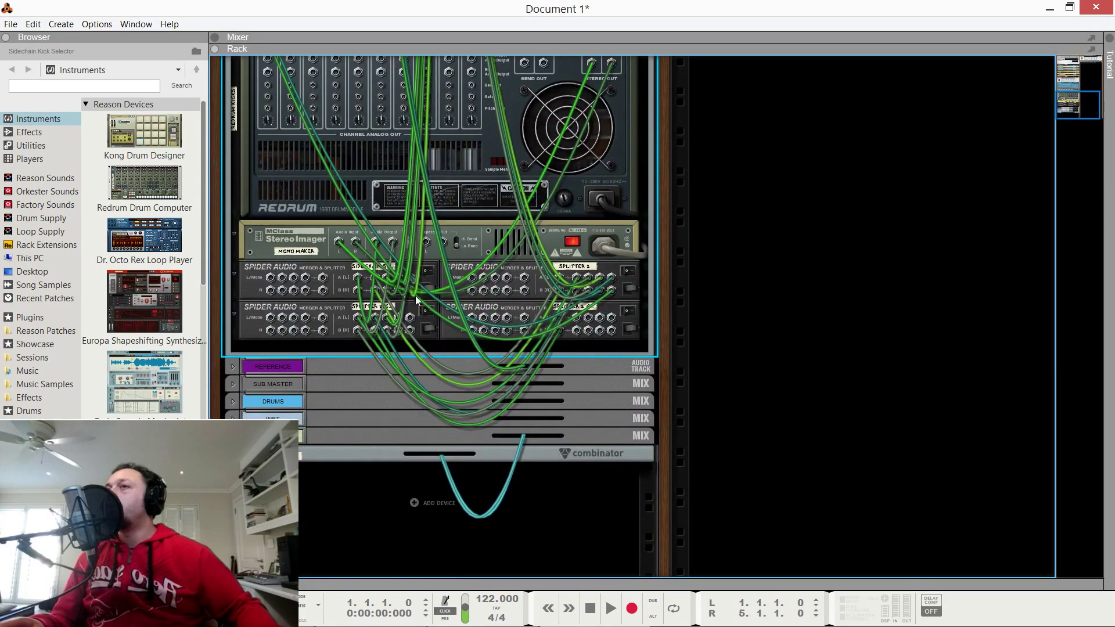
scroll(335, 214, up, 3)
scroll(335, 215, down, 4)
scroll(335, 215, up, 3)
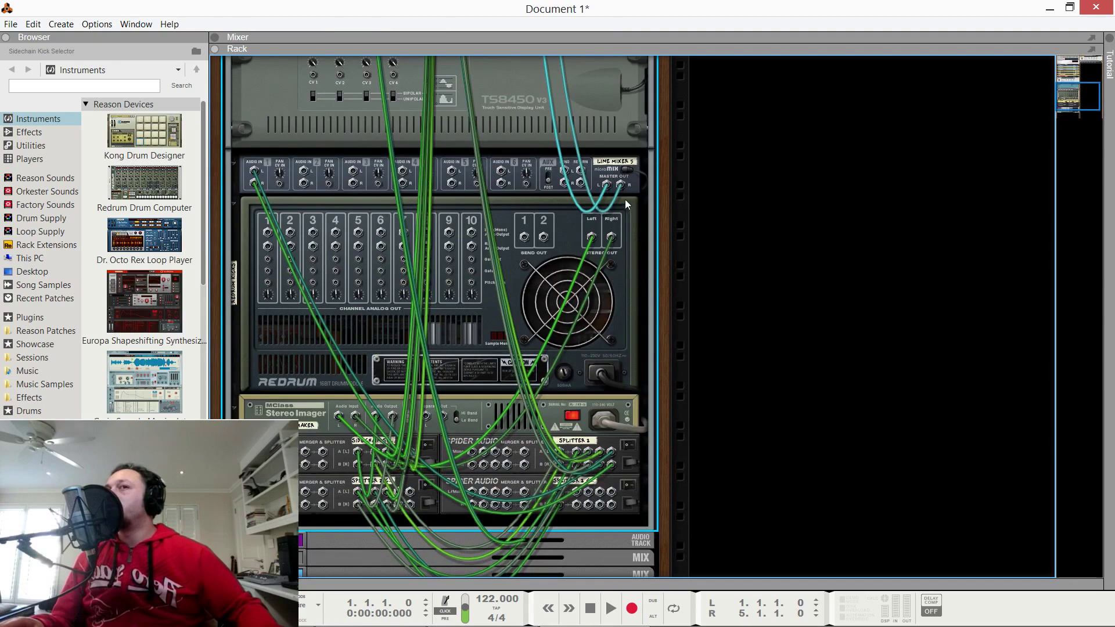
scroll(265, 170, down, 1)
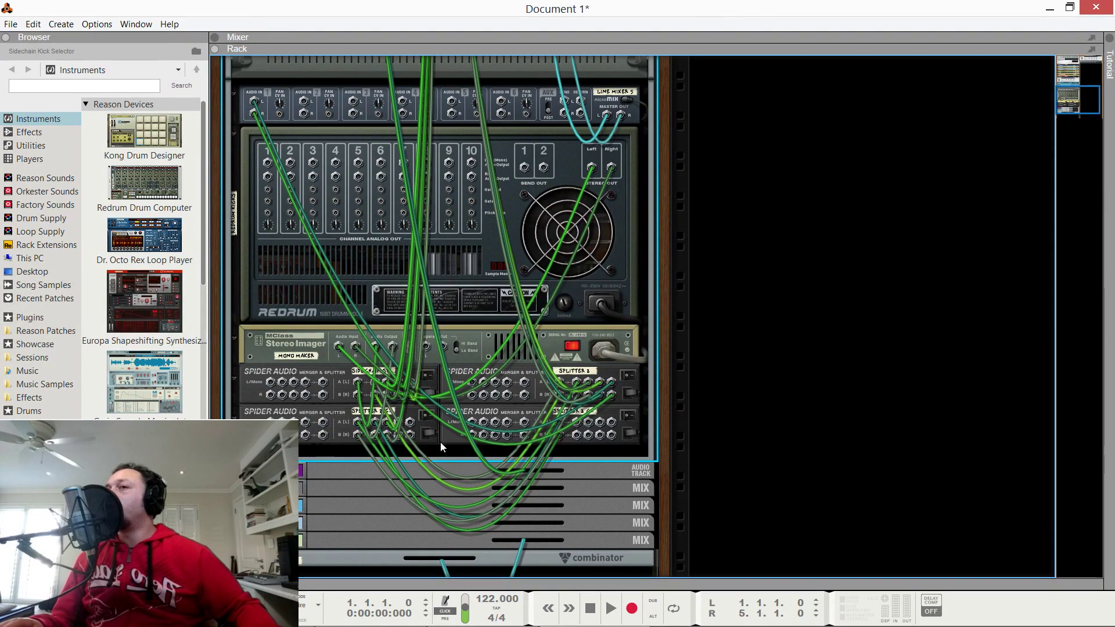
scroll(434, 289, up, 3)
scroll(434, 288, up, 2)
scroll(404, 297, down, 6)
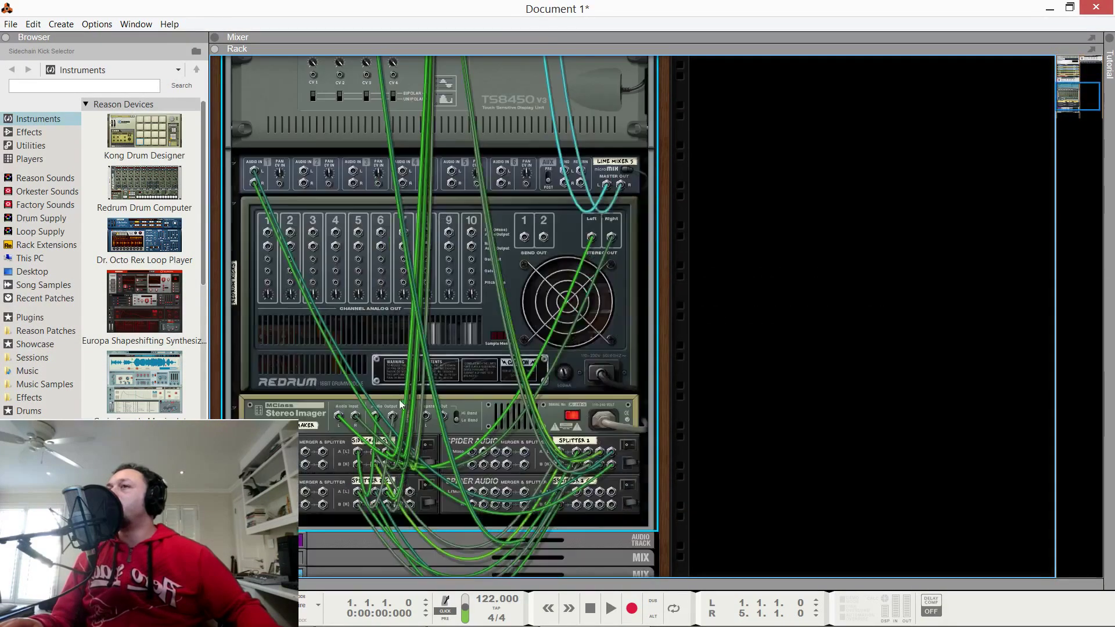
scroll(347, 285, up, 12)
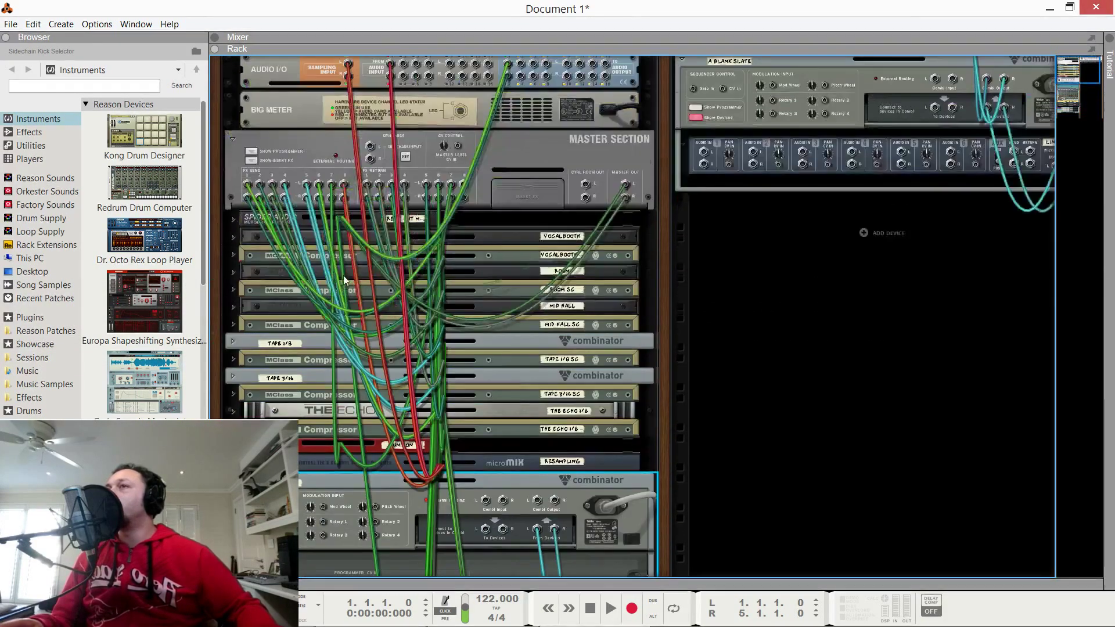
Step: Expand the Mid Hall SC compressor, fold it back up, and scroll down the rack
click(227, 327)
click(231, 326)
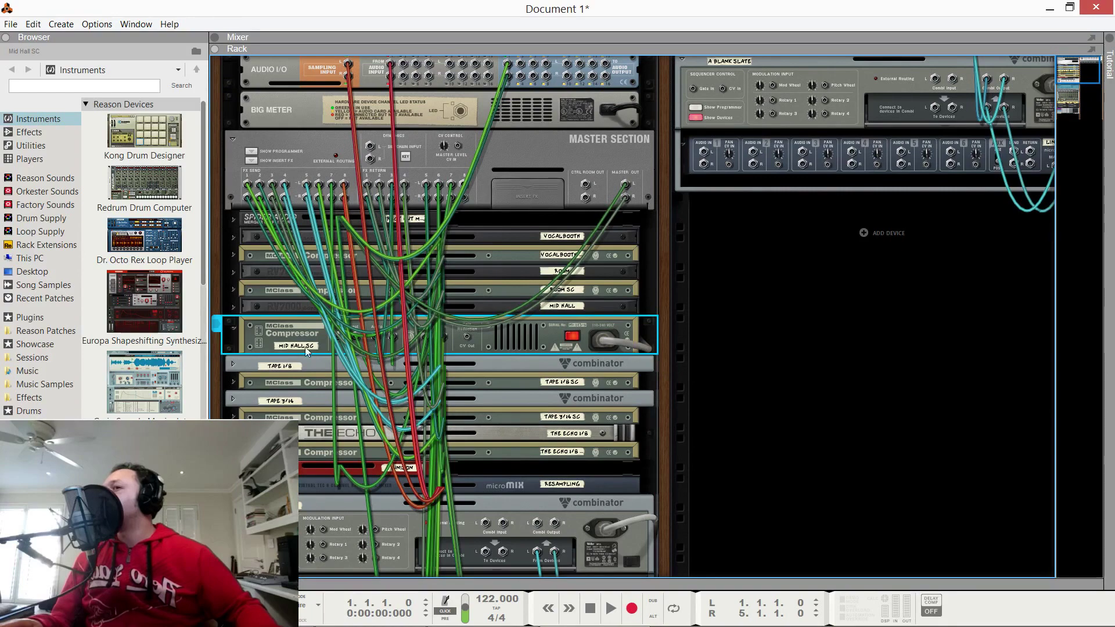
click(235, 329)
scroll(273, 364, down, 5)
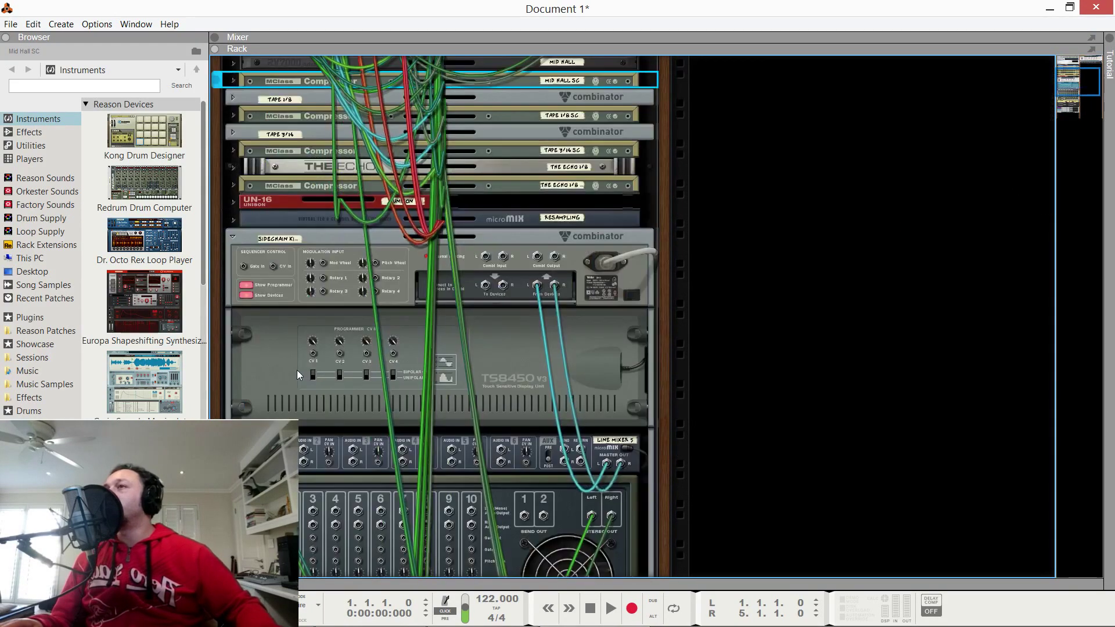
scroll(298, 366, down, 6)
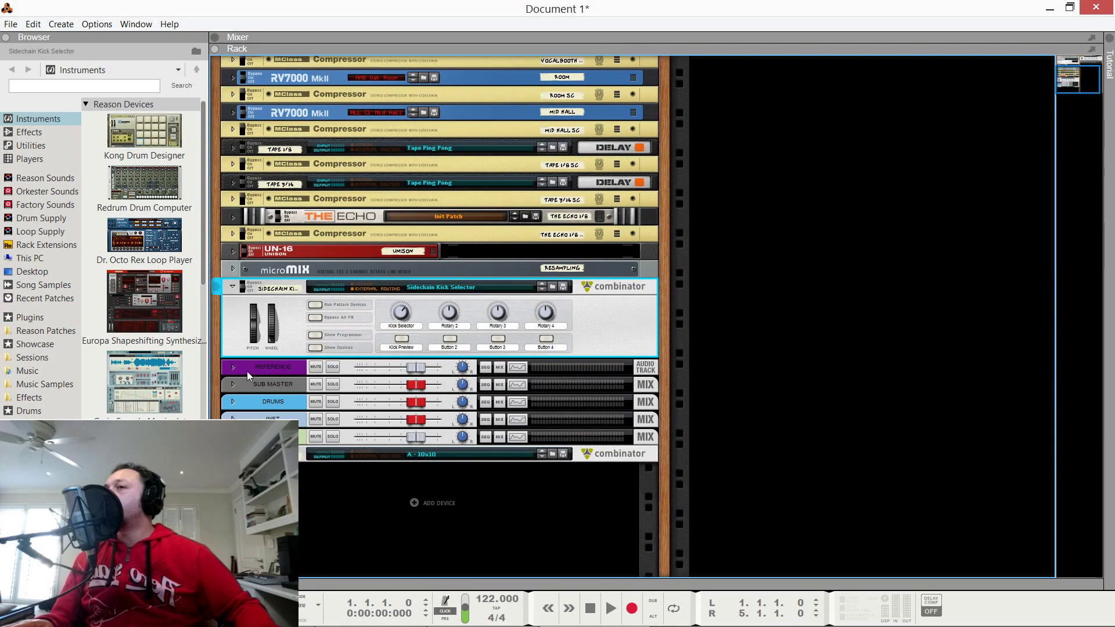
Step: Unfold the REFERENCE audio track's panel in the rack
click(229, 373)
click(233, 367)
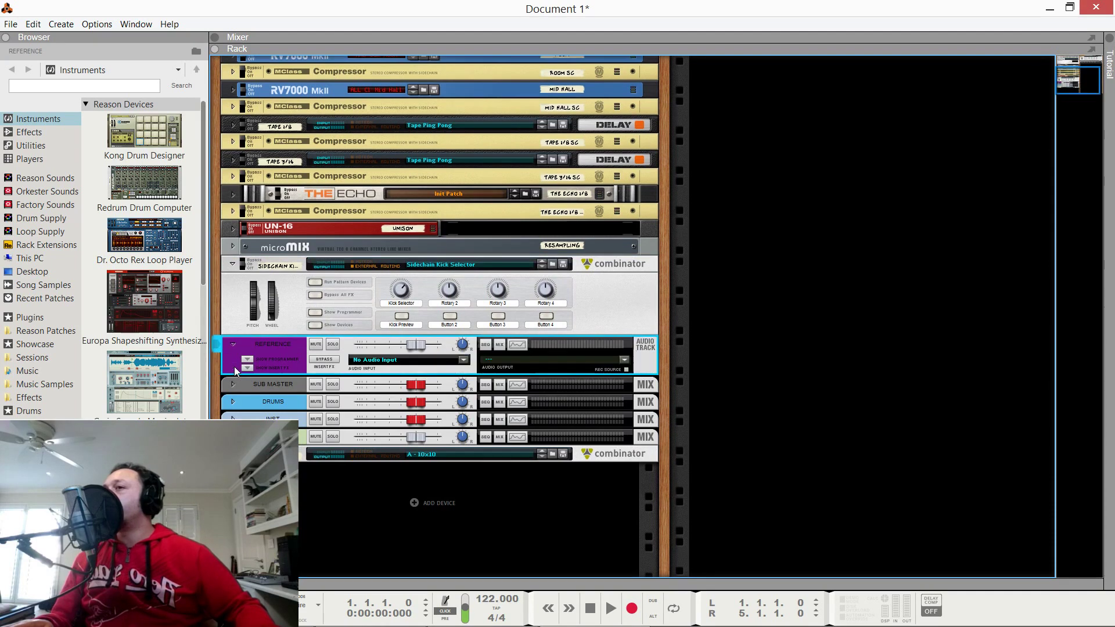
scroll(234, 366, up, 1)
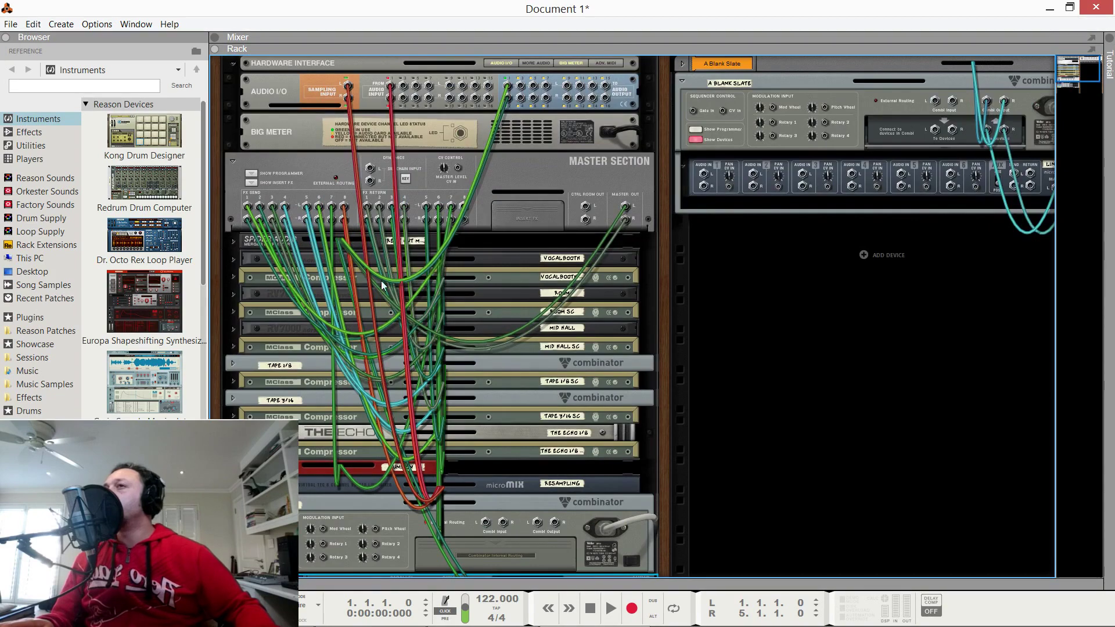
Step: Unfold the Spider Audio merger under the Master Section and look through its cables
click(231, 242)
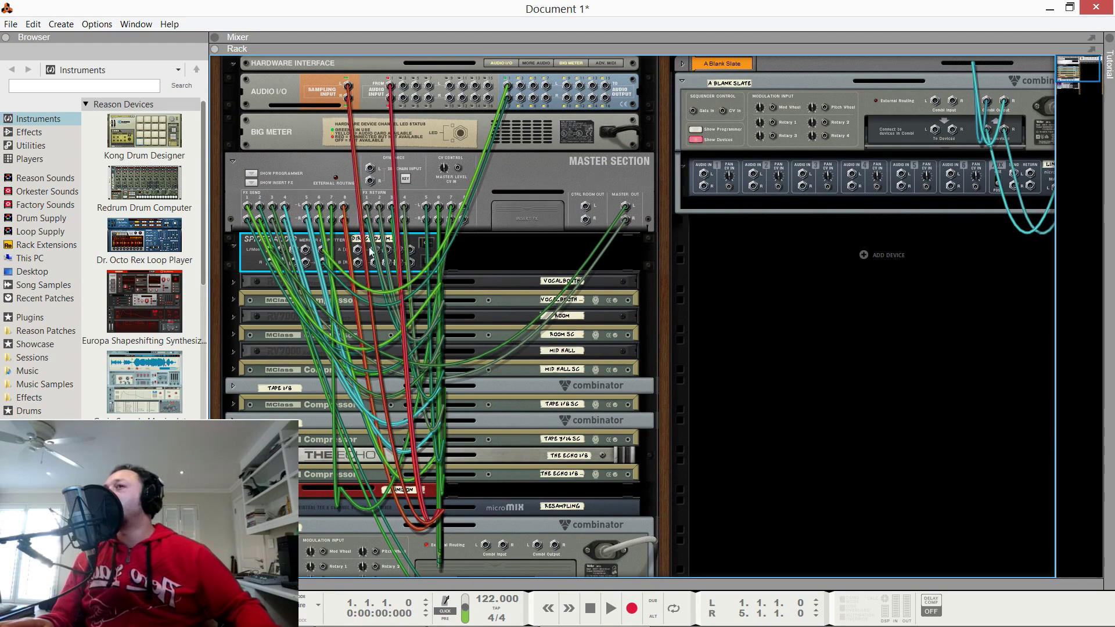
scroll(370, 246, down, 1)
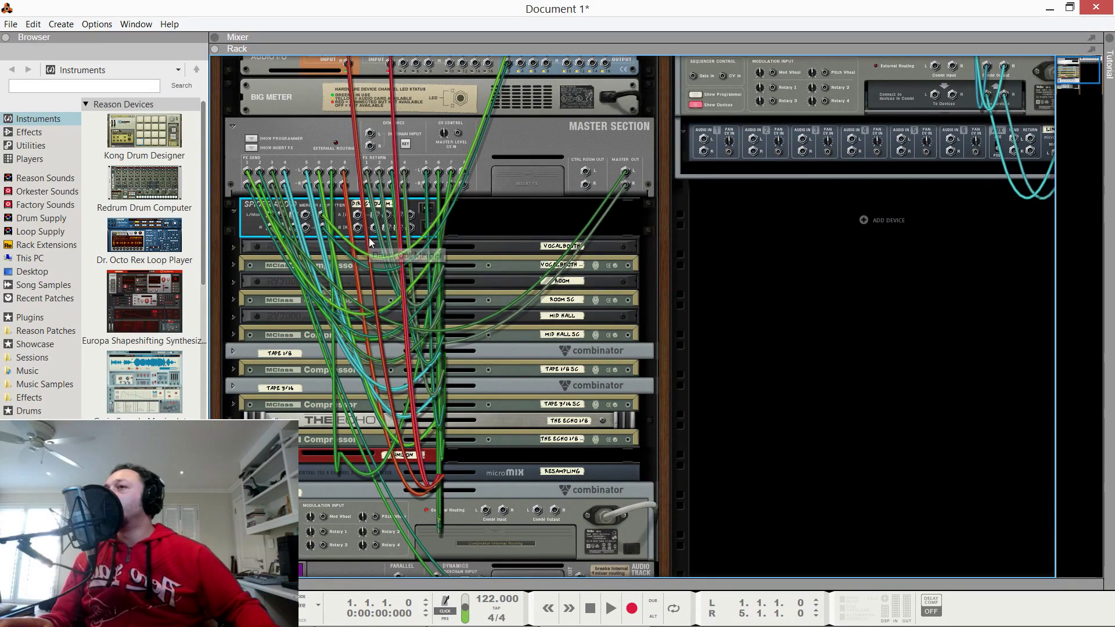
scroll(368, 238, down, 6)
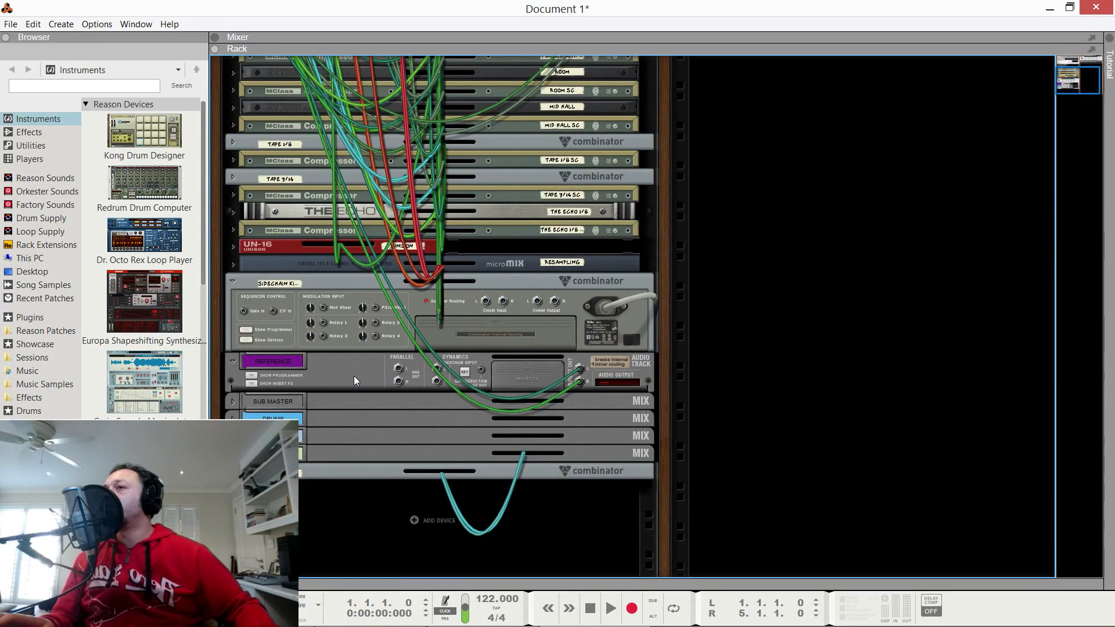
scroll(352, 376, up, 5)
scroll(354, 386, down, 6)
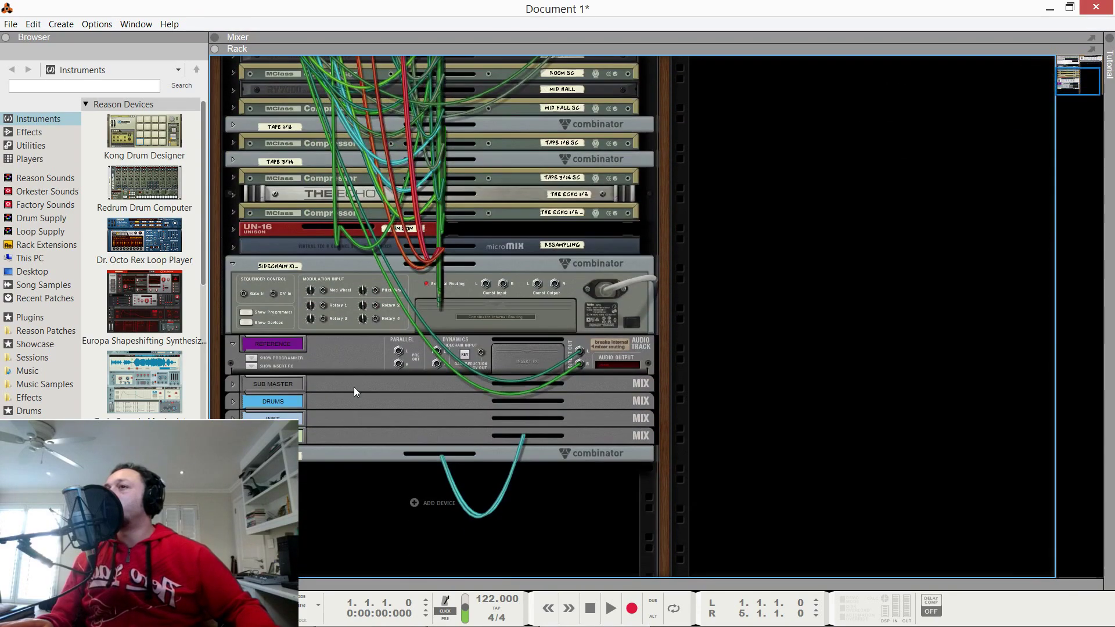
scroll(362, 361, up, 7)
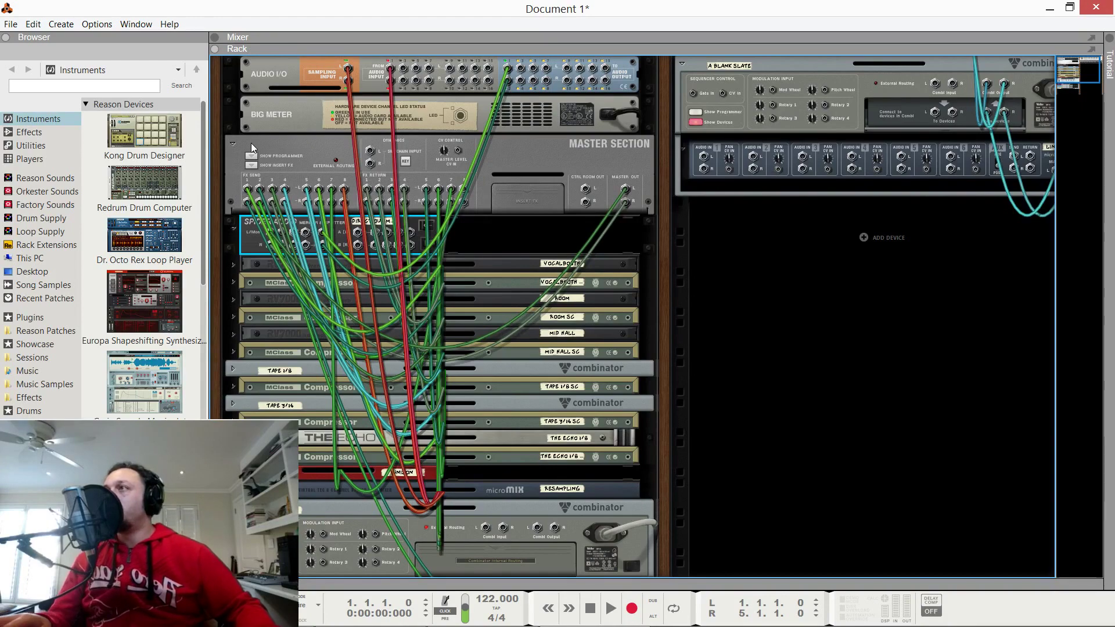
Step: Reveal the Master Section's insert FX, put Bypass back on, then switch to the Sequencer
key(Tab)
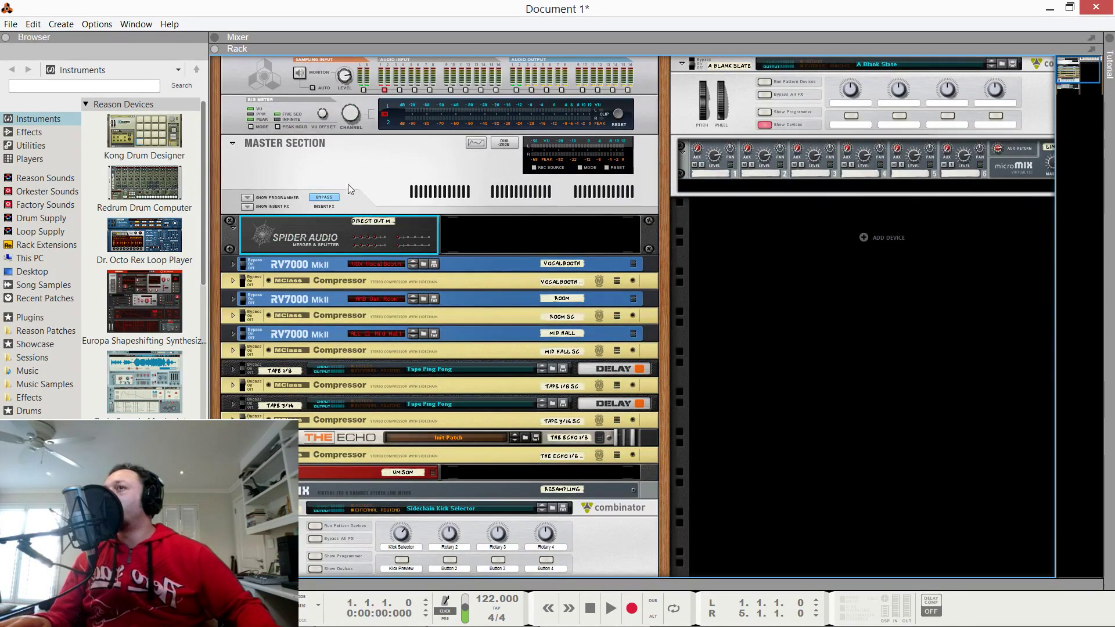
click(347, 183)
click(321, 198)
click(247, 207)
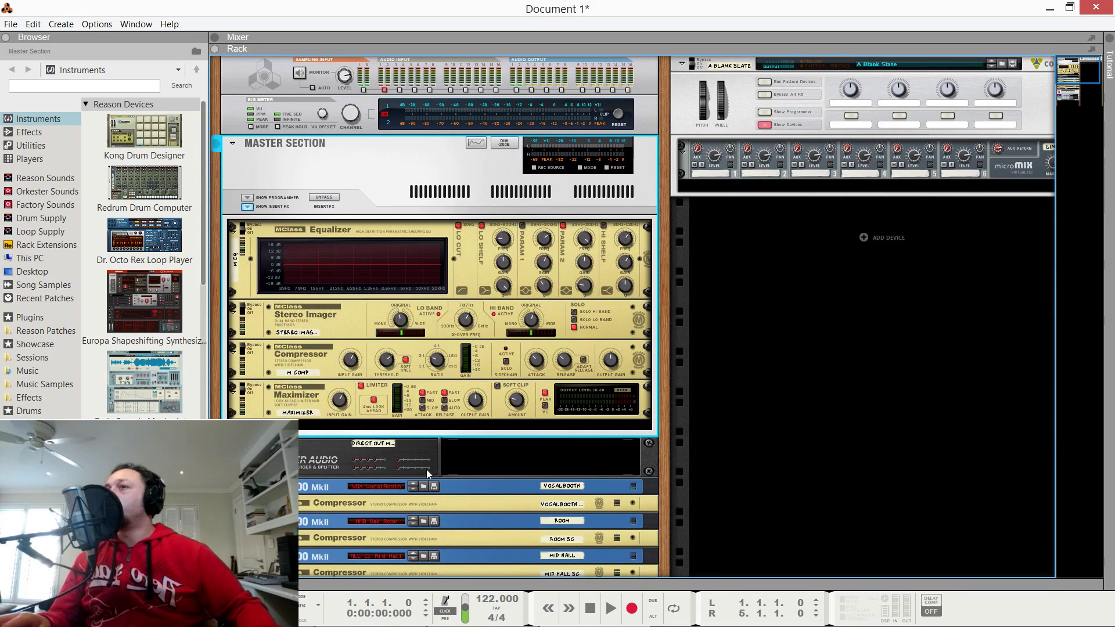
click(323, 198)
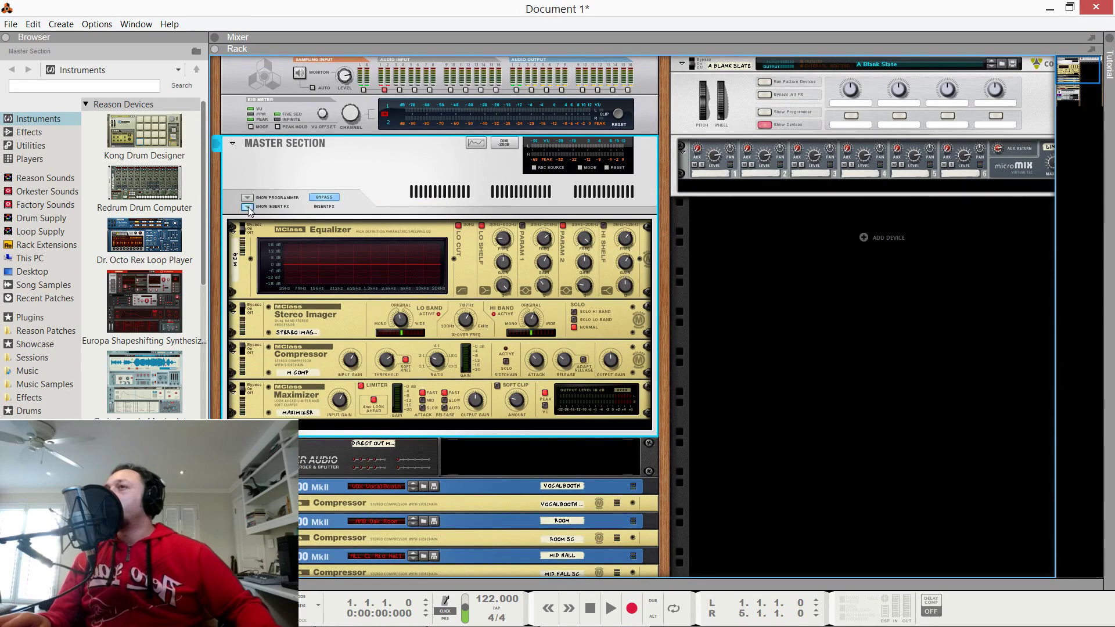
click(248, 206)
key(F7)
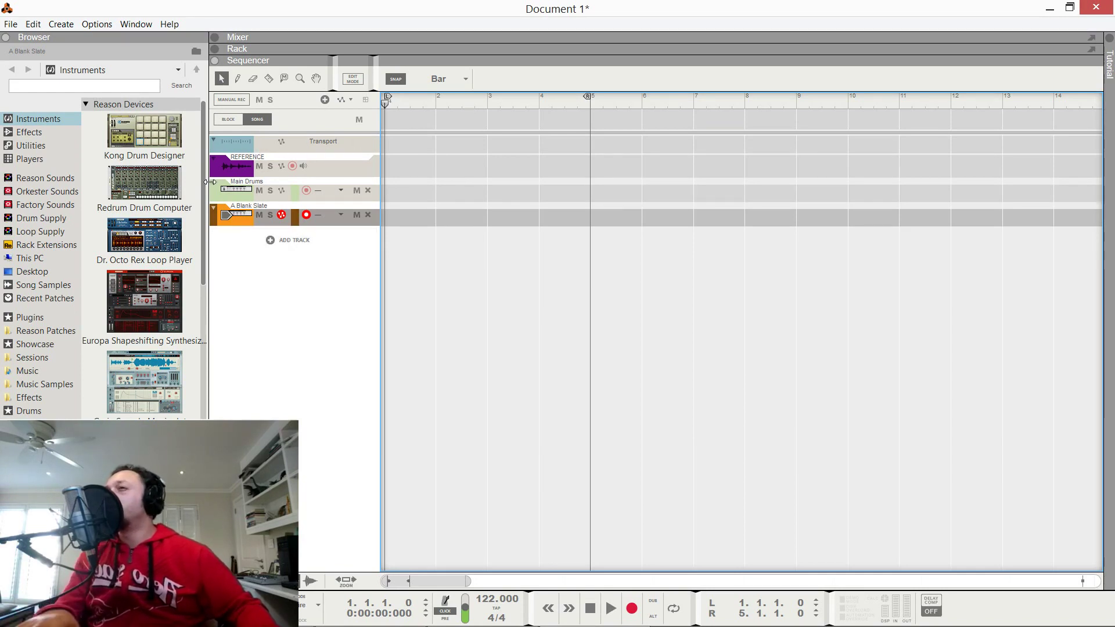
Step: Select the REFERENCE and Main Drums tracks, then switch to the Rack and the full Mixer
click(233, 167)
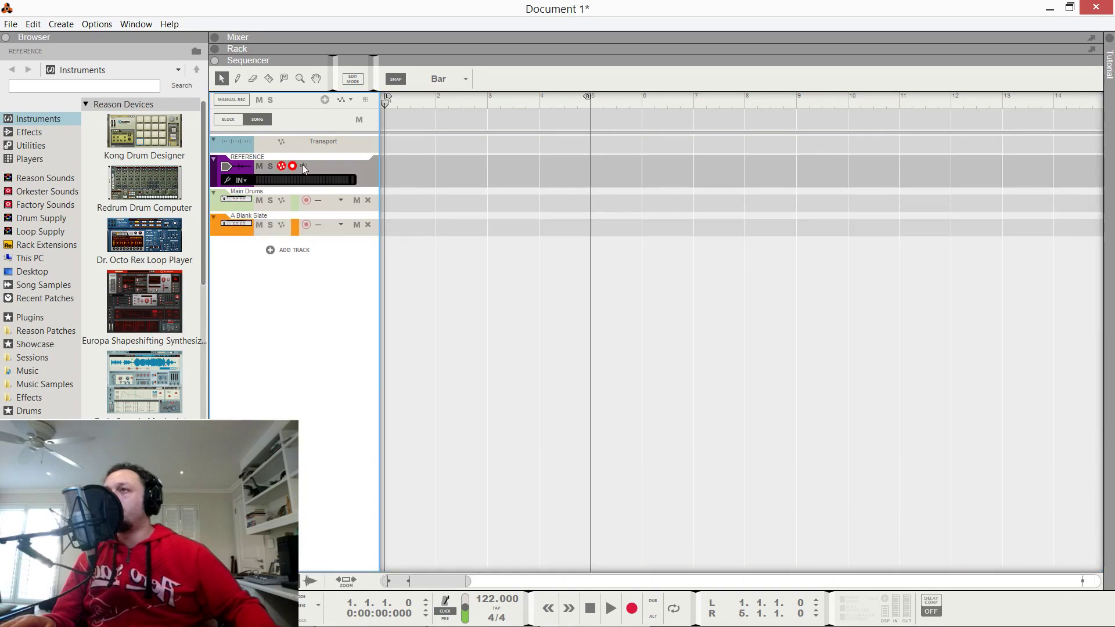
click(241, 201)
key(F6)
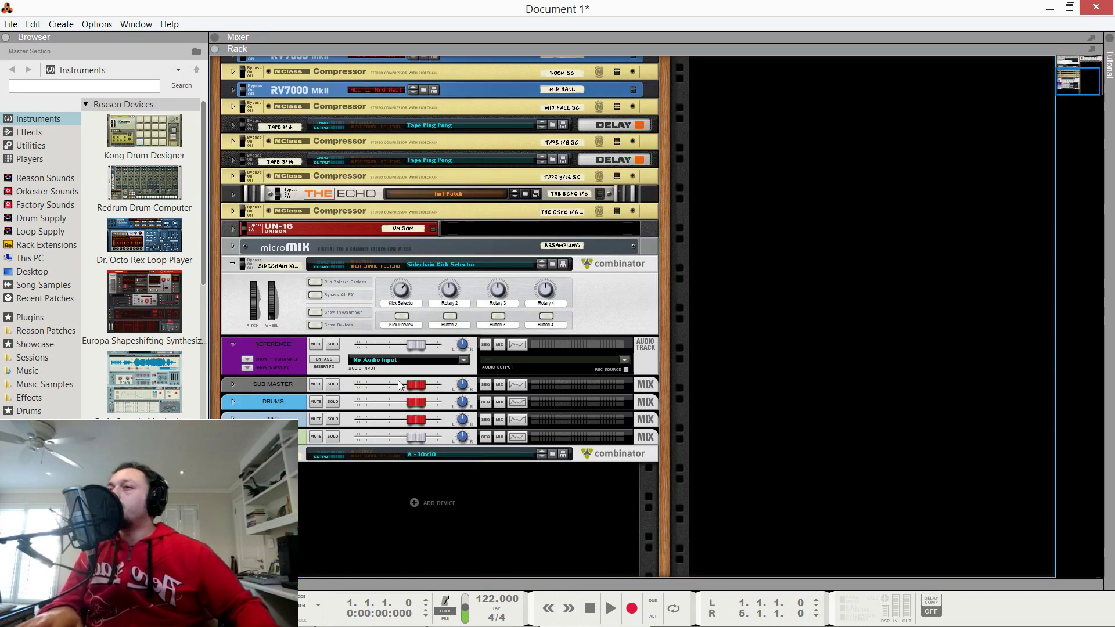
key(F5)
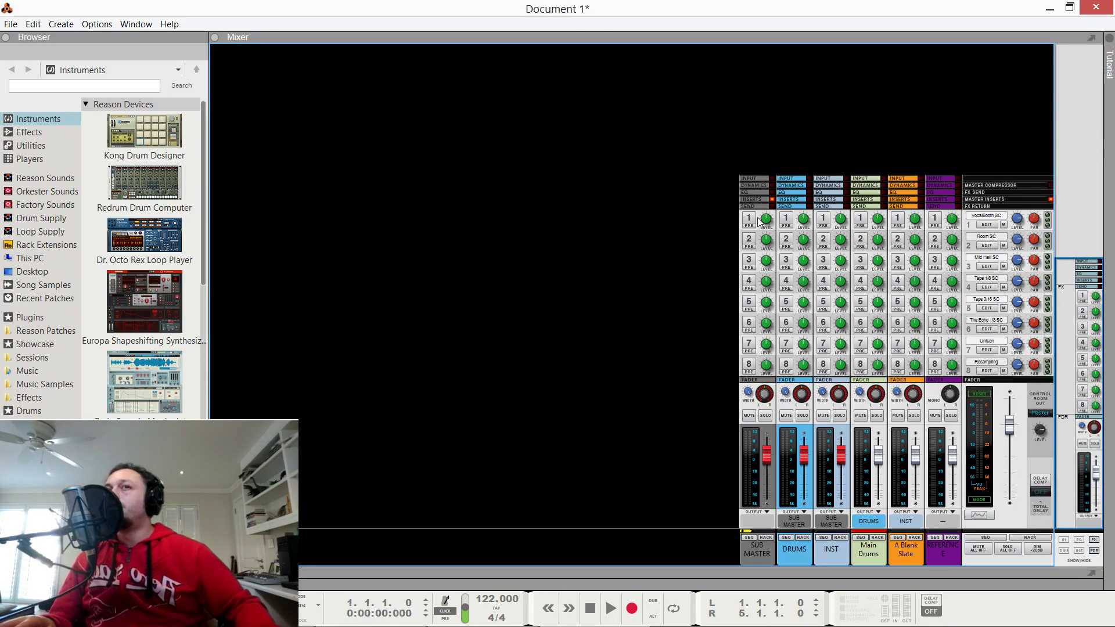
Step: Expand and collapse the mixer's INPUT and EQ sections, then restore the docked rack layout
click(758, 178)
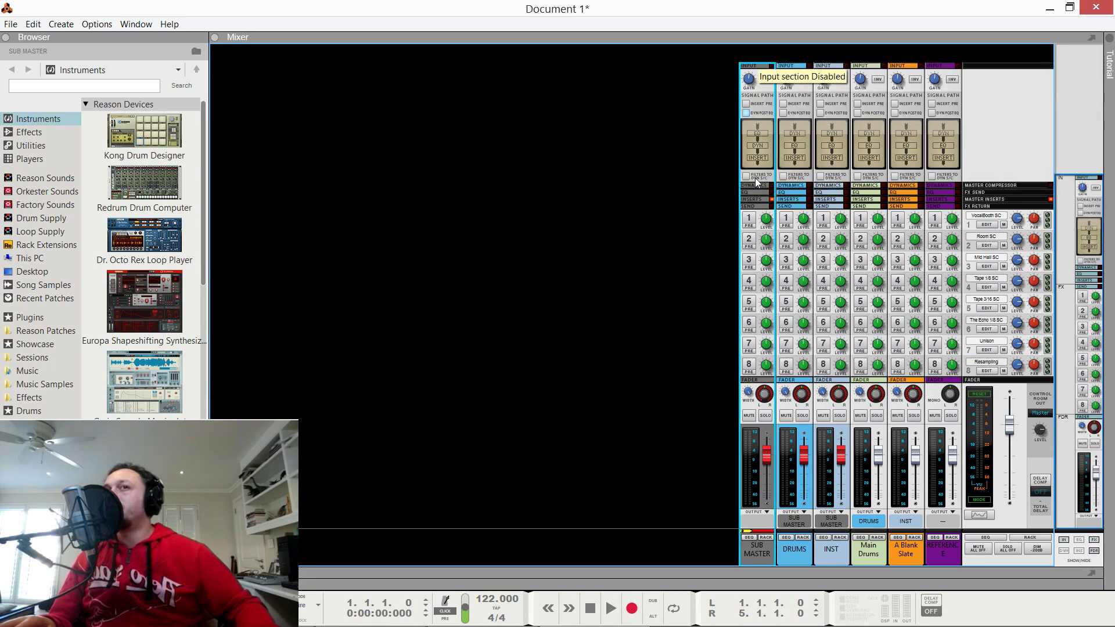
click(761, 68)
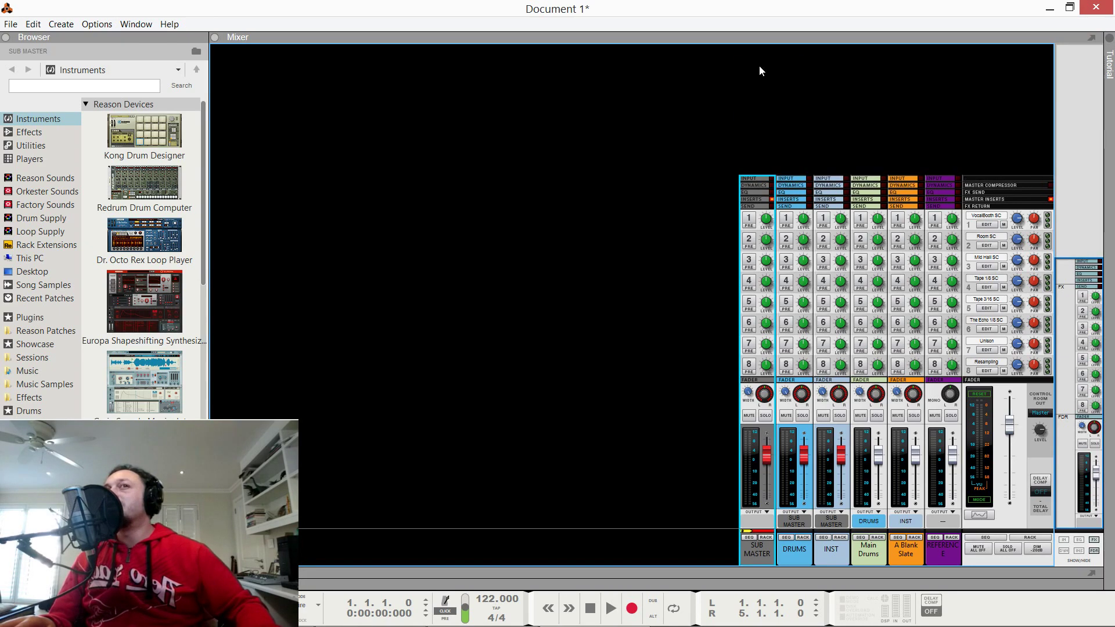
click(752, 192)
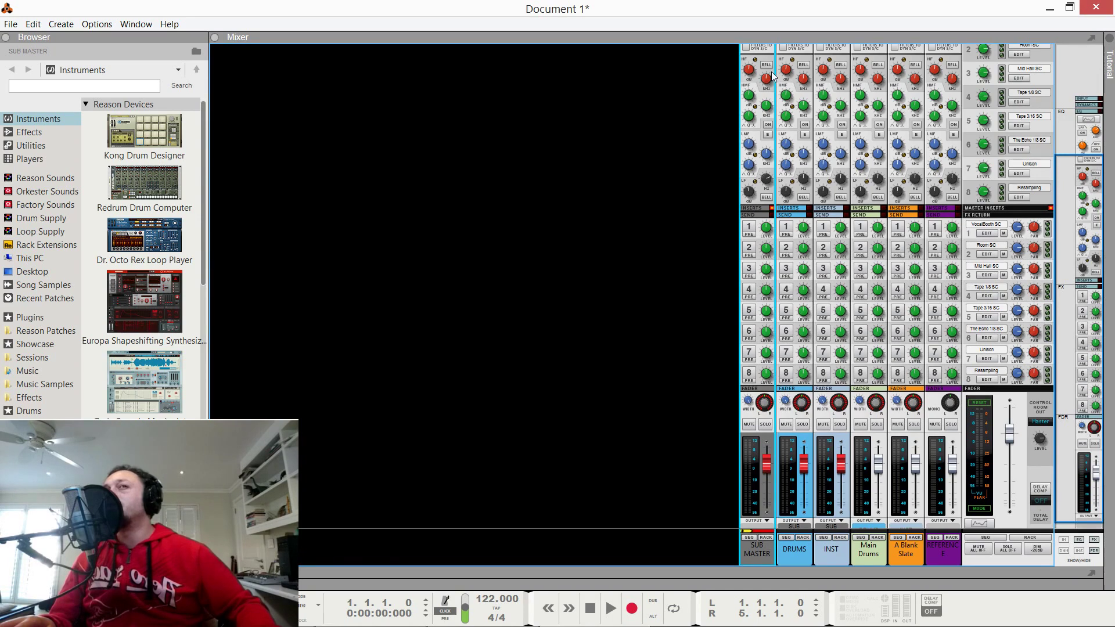
scroll(757, 102, up, 3)
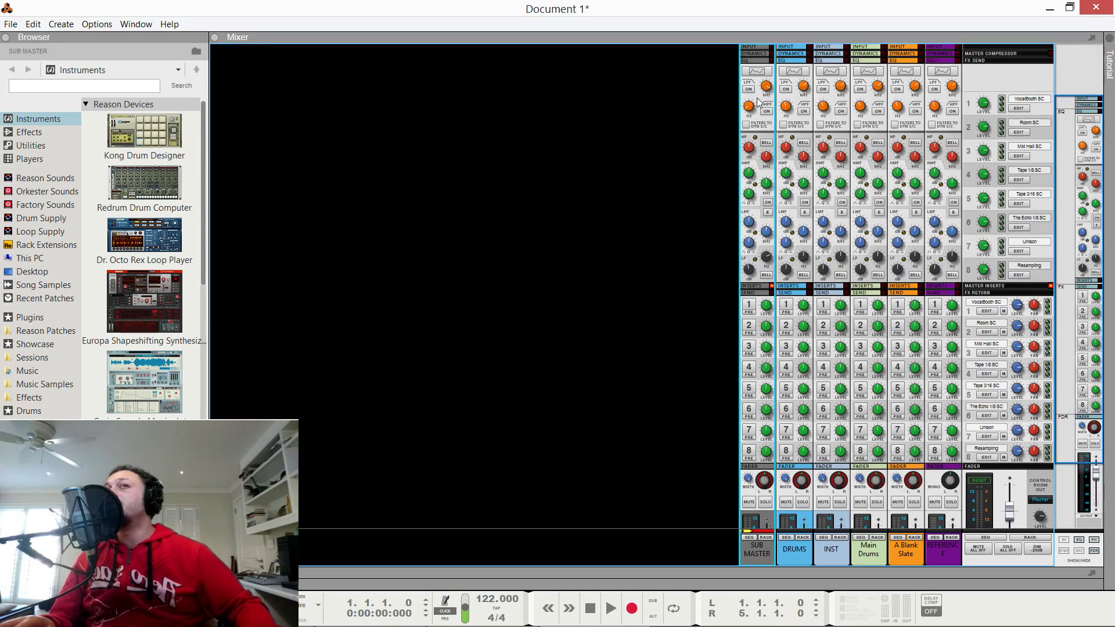
click(756, 61)
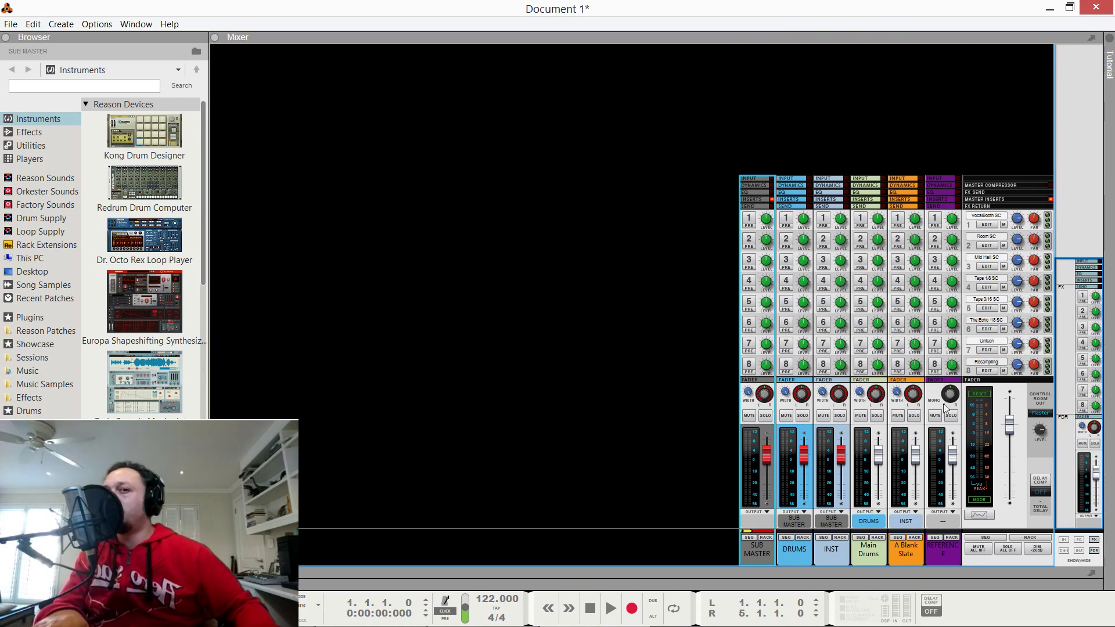
key(F6)
Step: Fold the Sidechain combinator and REFERENCE audio track into compact rows
scroll(257, 235, up, 3)
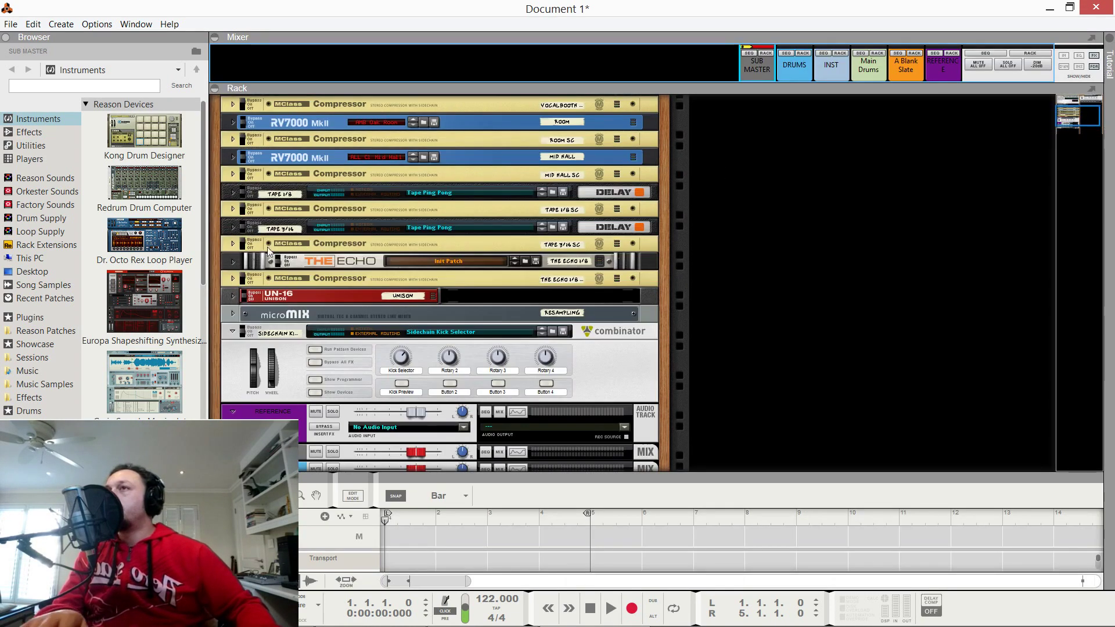
click(233, 227)
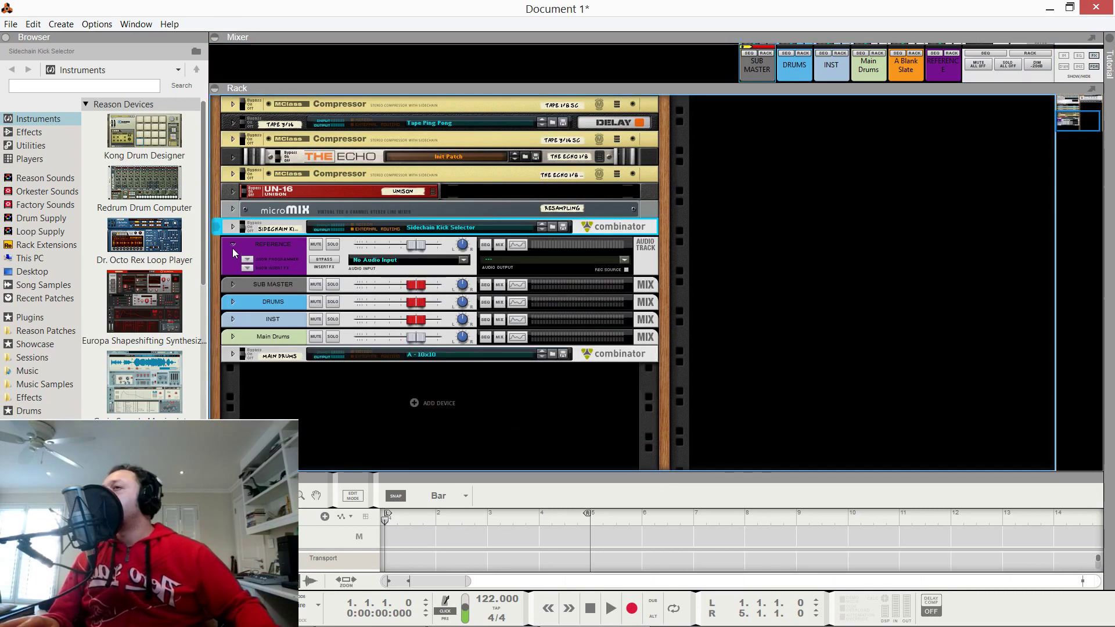
click(233, 248)
Step: Select the SUB MASTER, DRUMS and INST bus rows, then bring up the full Mixer
click(262, 281)
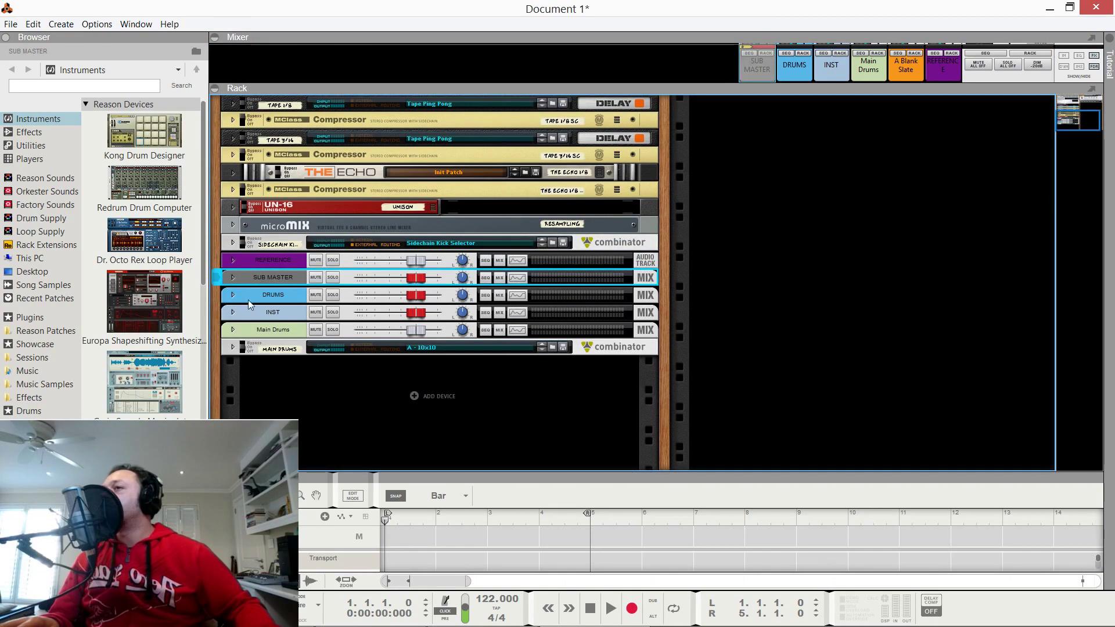
click(280, 298)
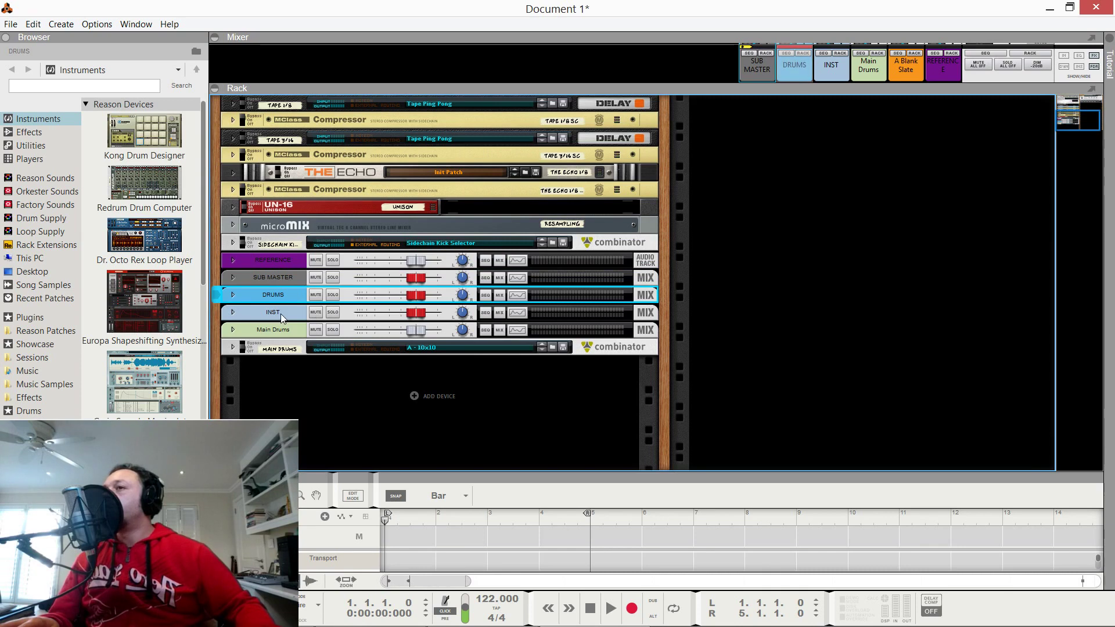
click(280, 314)
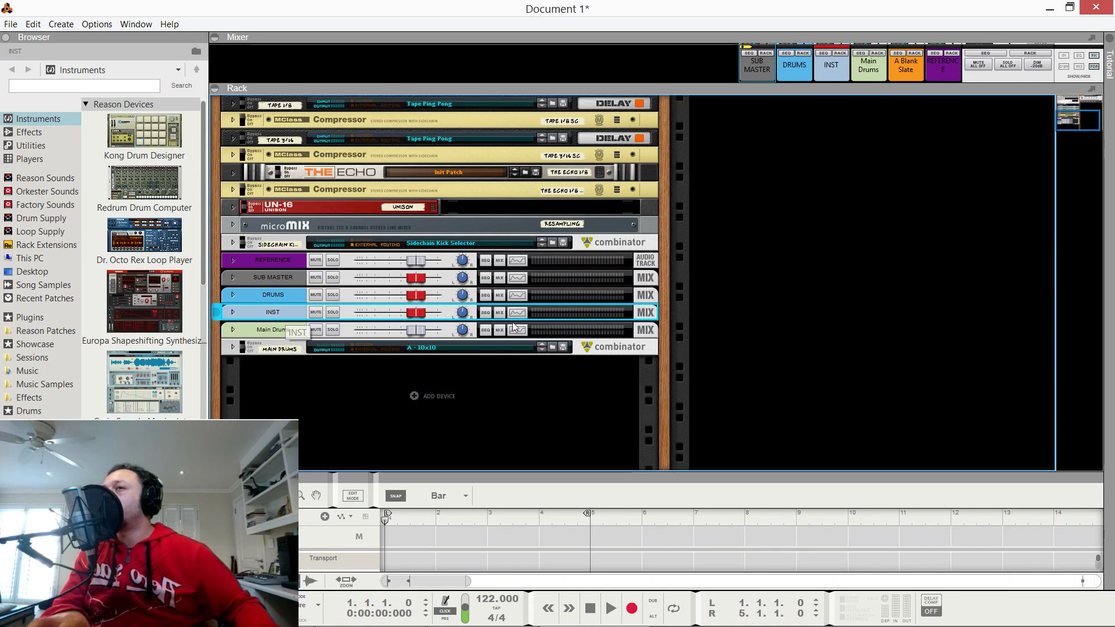
key(F6)
key(F5)
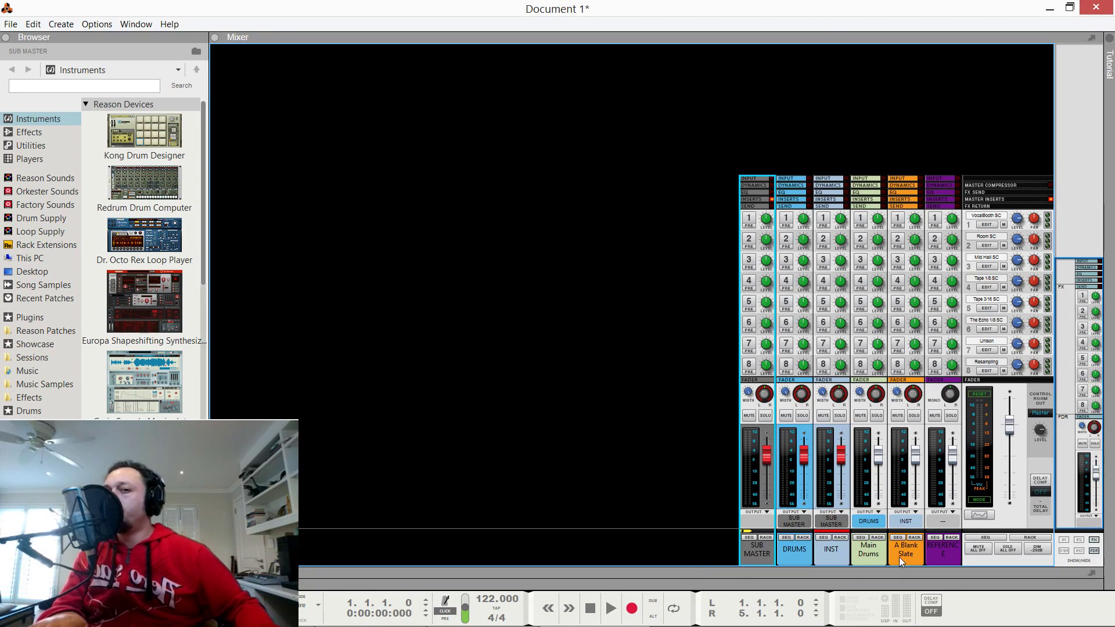
Step: Route the Main Drums channel's output to the DRUMS bus, then switch over to the Rack
click(867, 552)
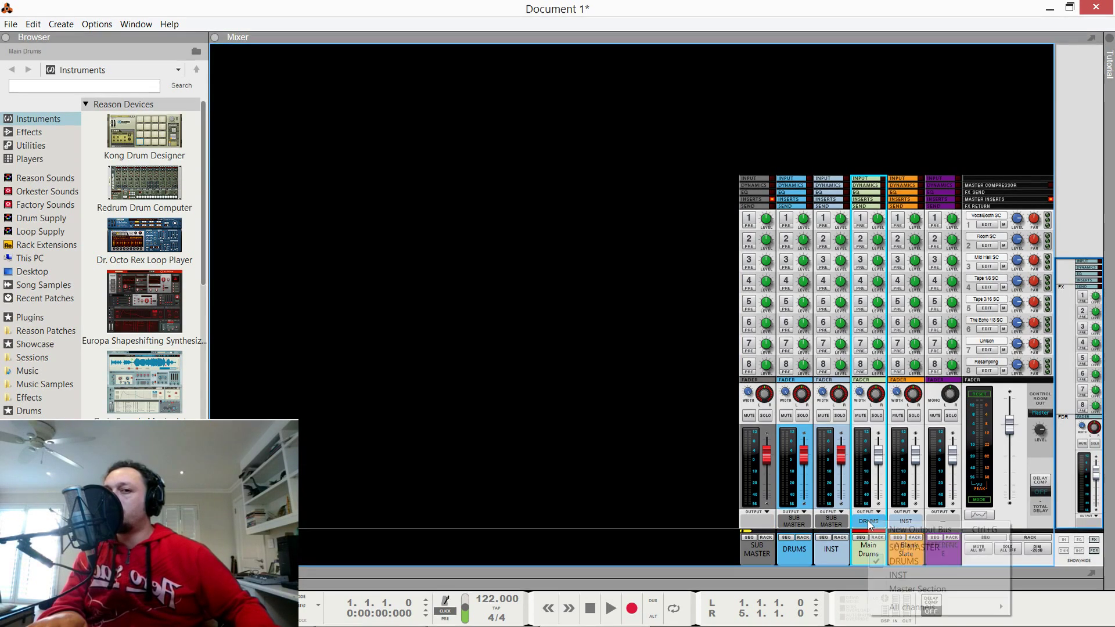
click(871, 521)
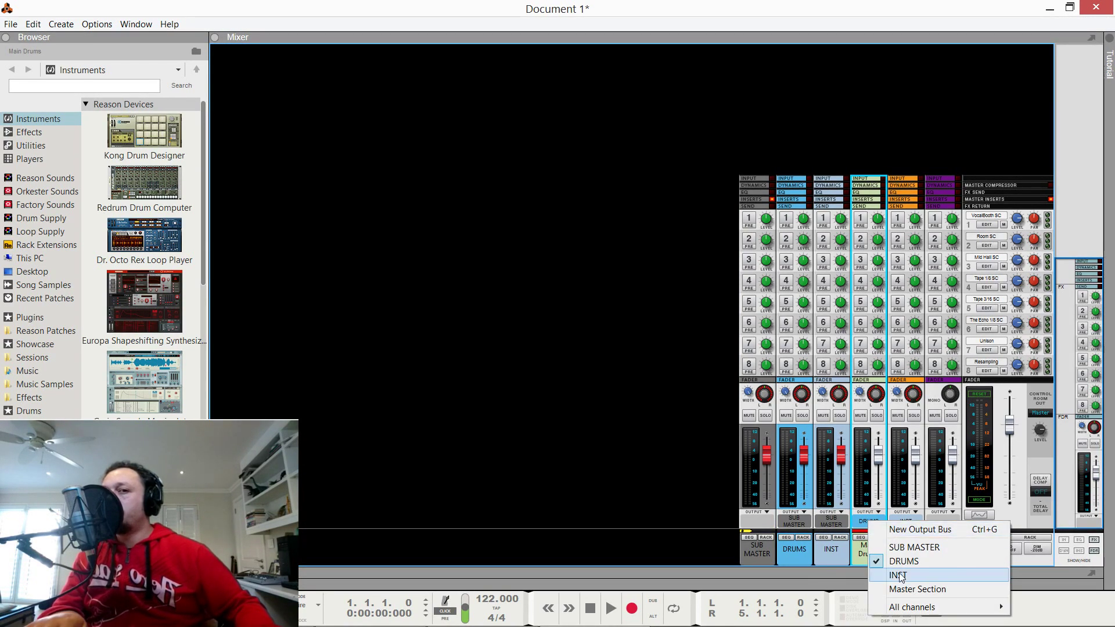
click(777, 605)
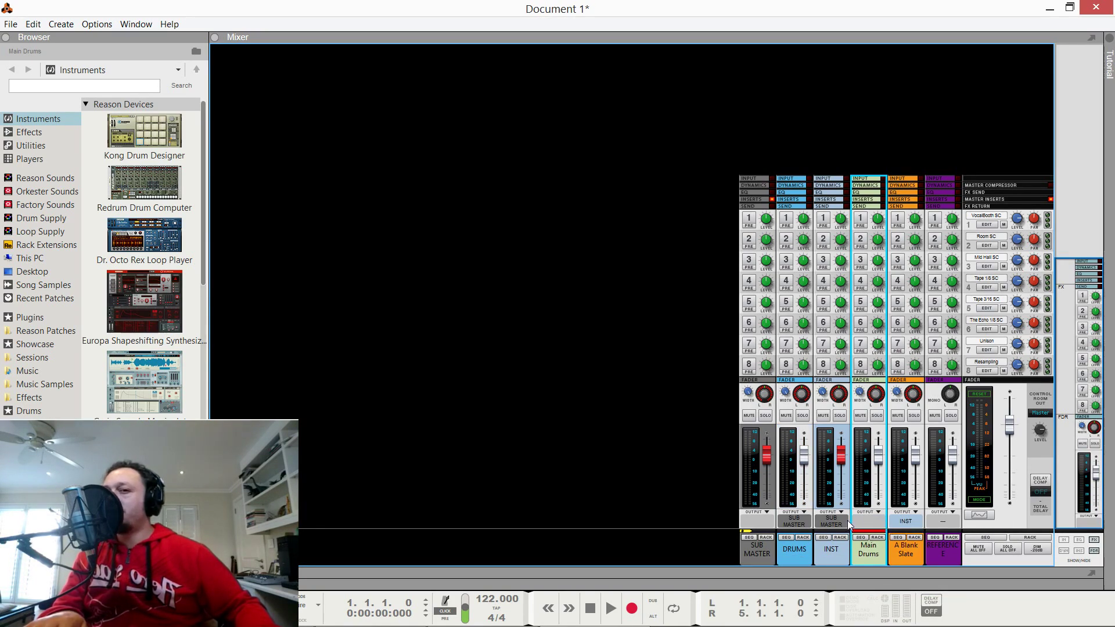
click(868, 521)
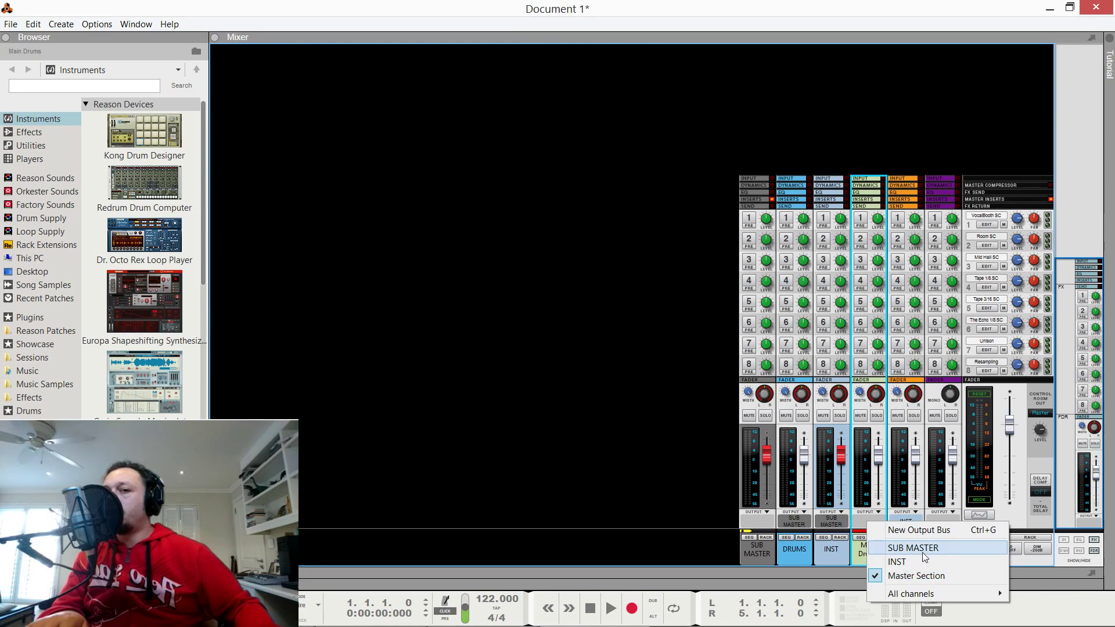
mouse_move(922, 595)
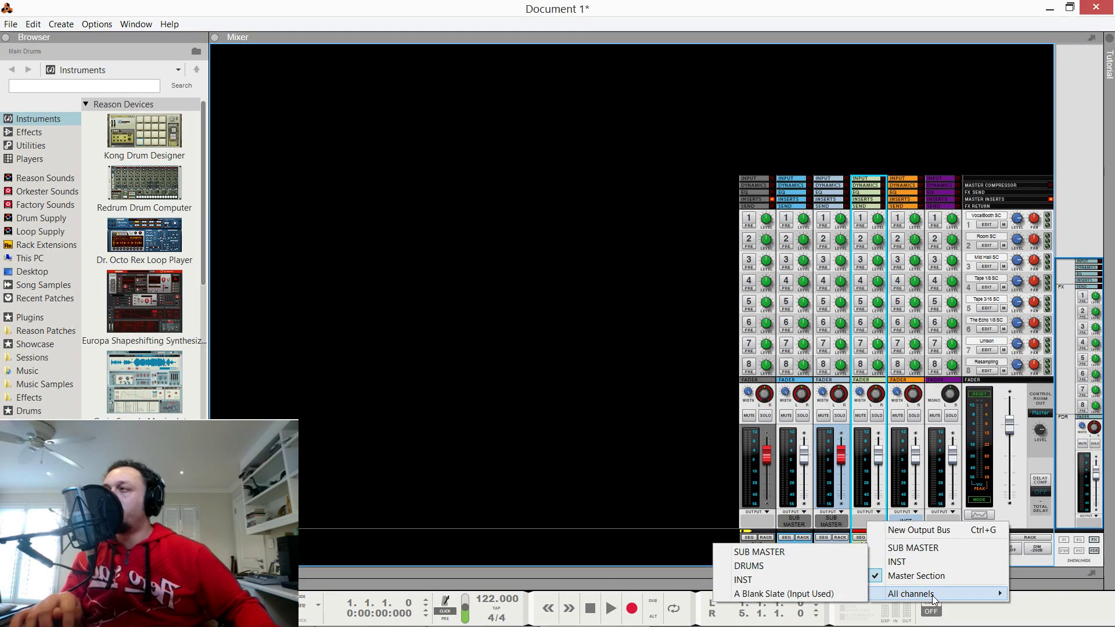
click(790, 566)
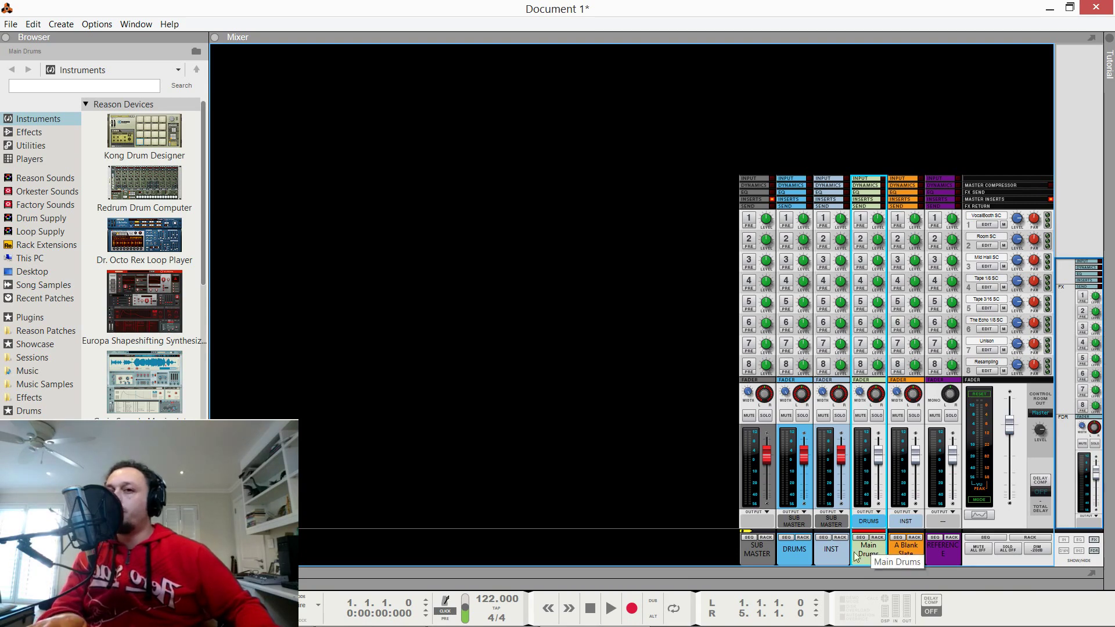
click(793, 549)
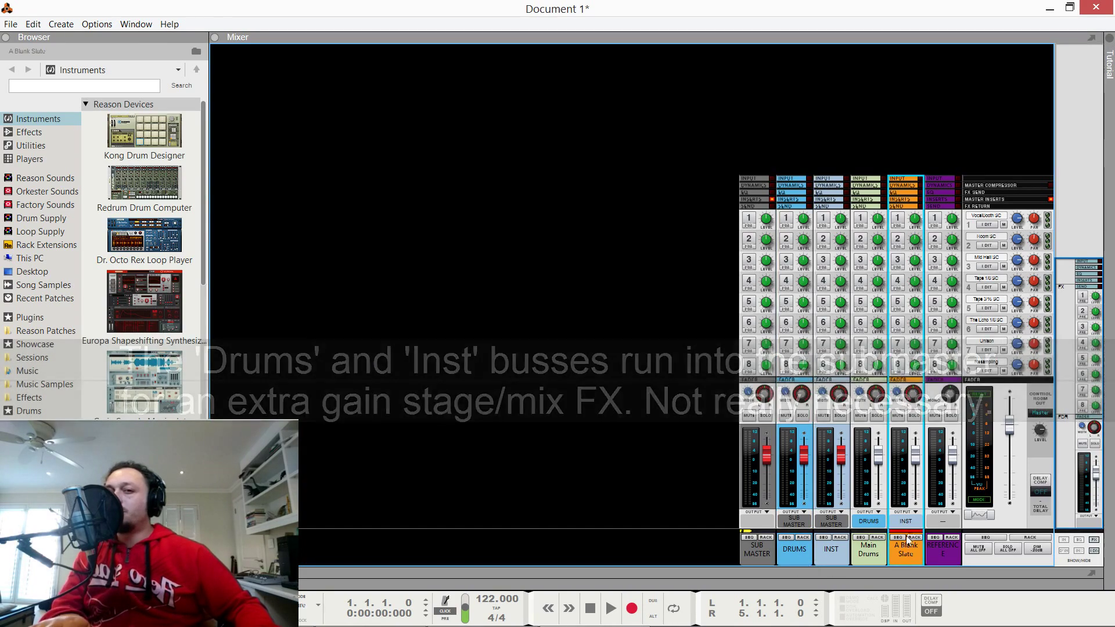
key(F6)
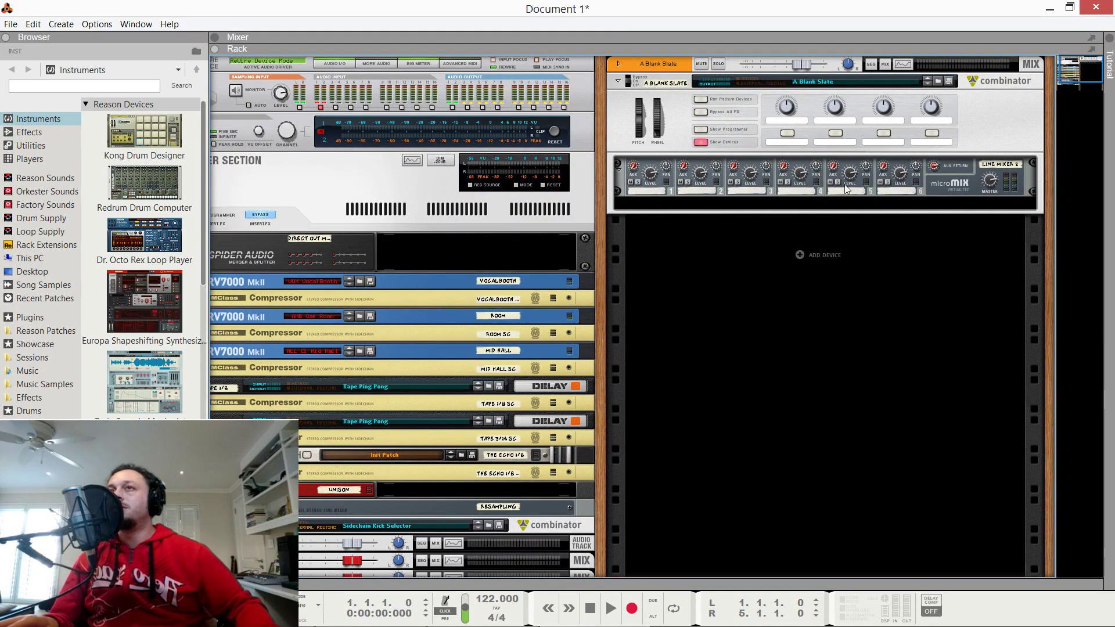
scroll(818, 127, down, 2)
scroll(819, 127, up, 2)
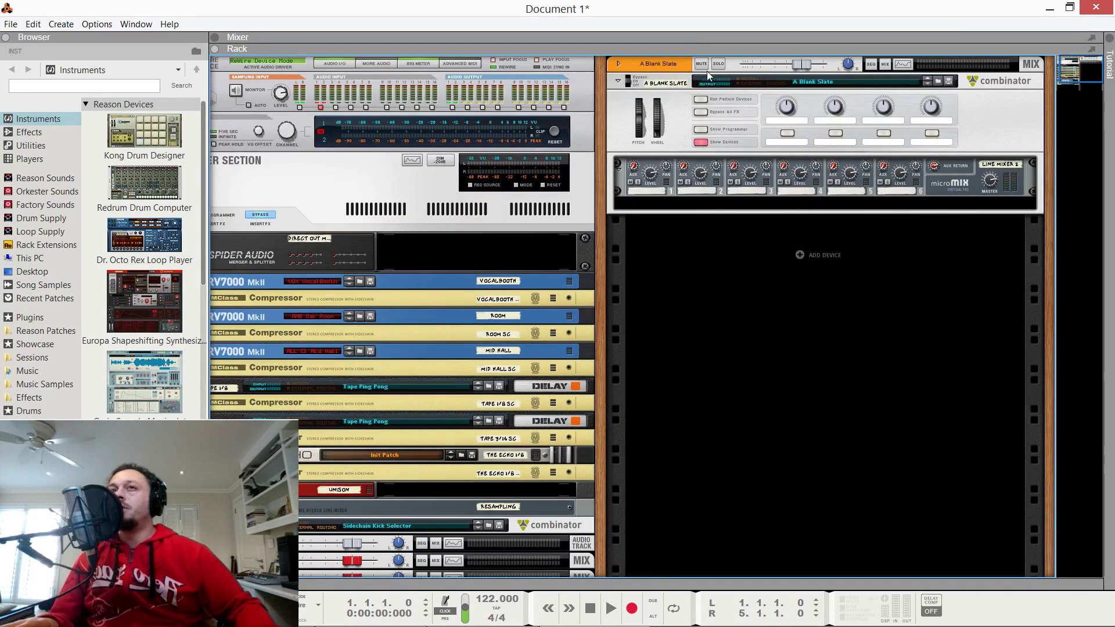
click(701, 129)
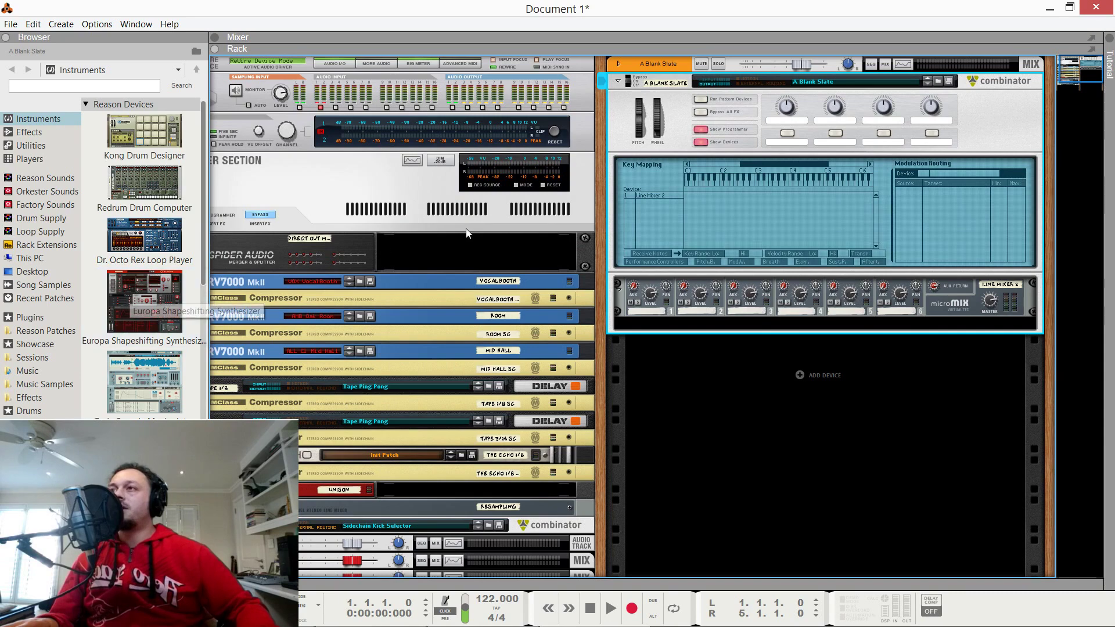
click(703, 144)
click(701, 131)
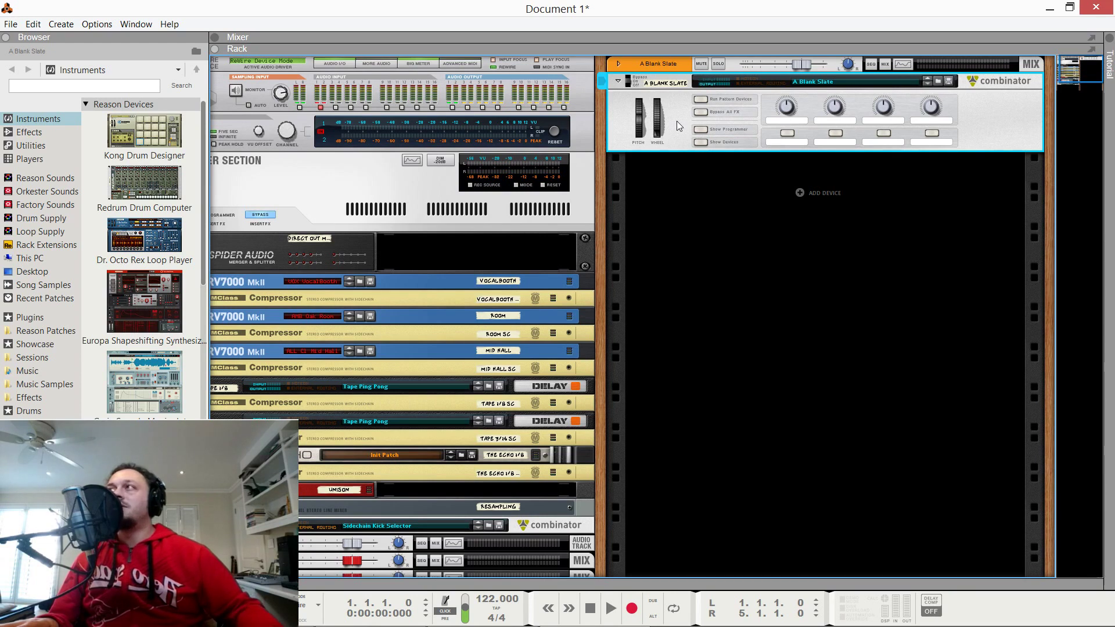
click(700, 142)
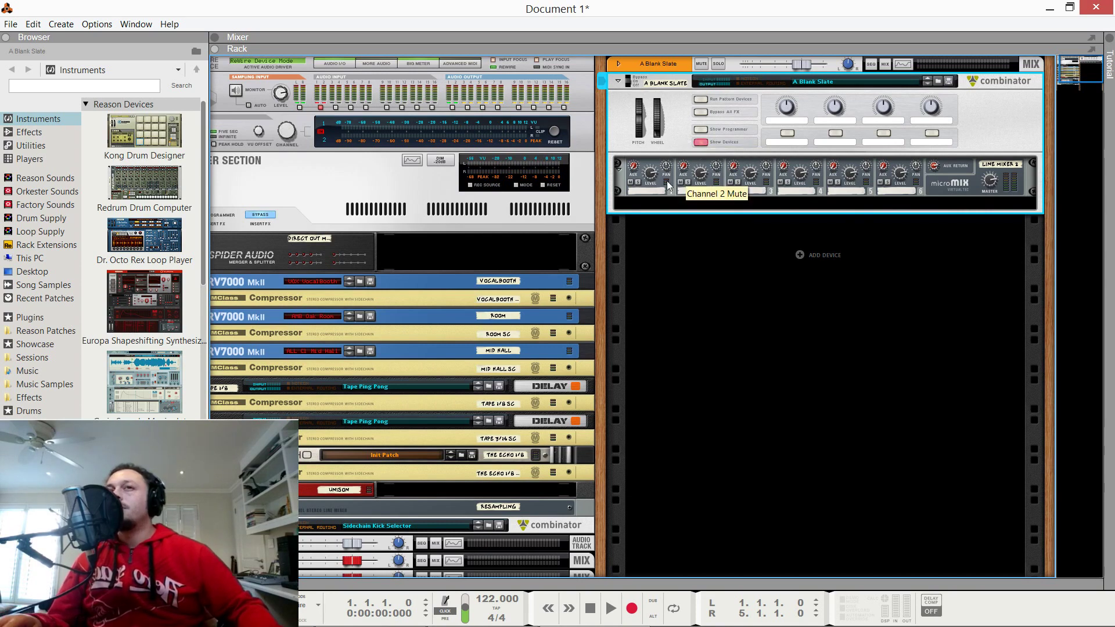
Step: Drag A Blank Slate.cmb from Reason Patches into the rack, show its devices, then delete it
click(51, 329)
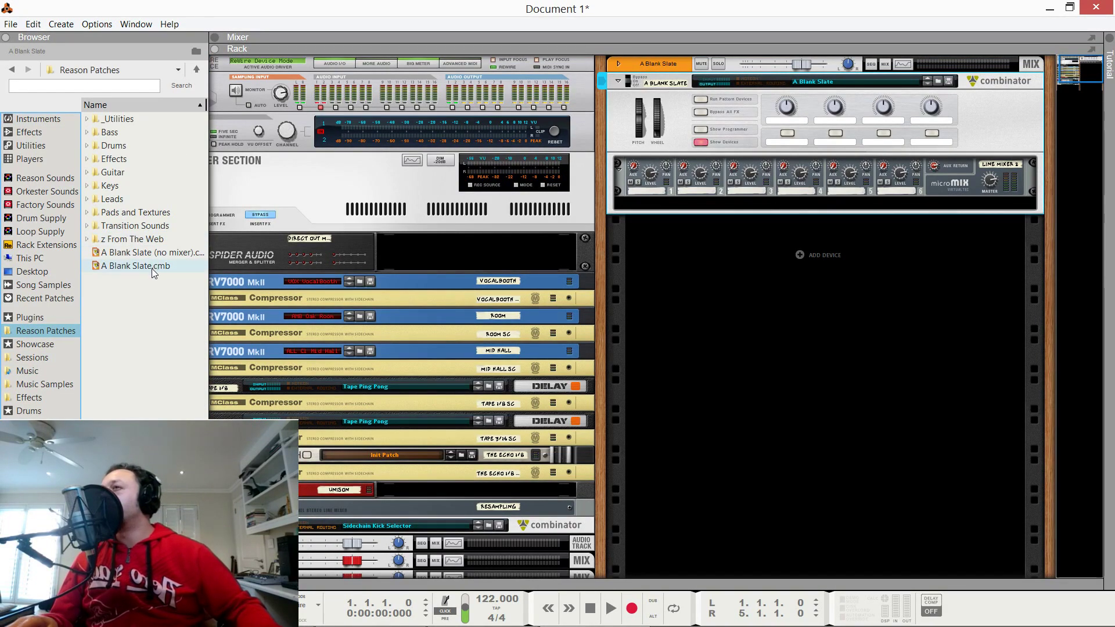
drag(150, 269, 842, 268)
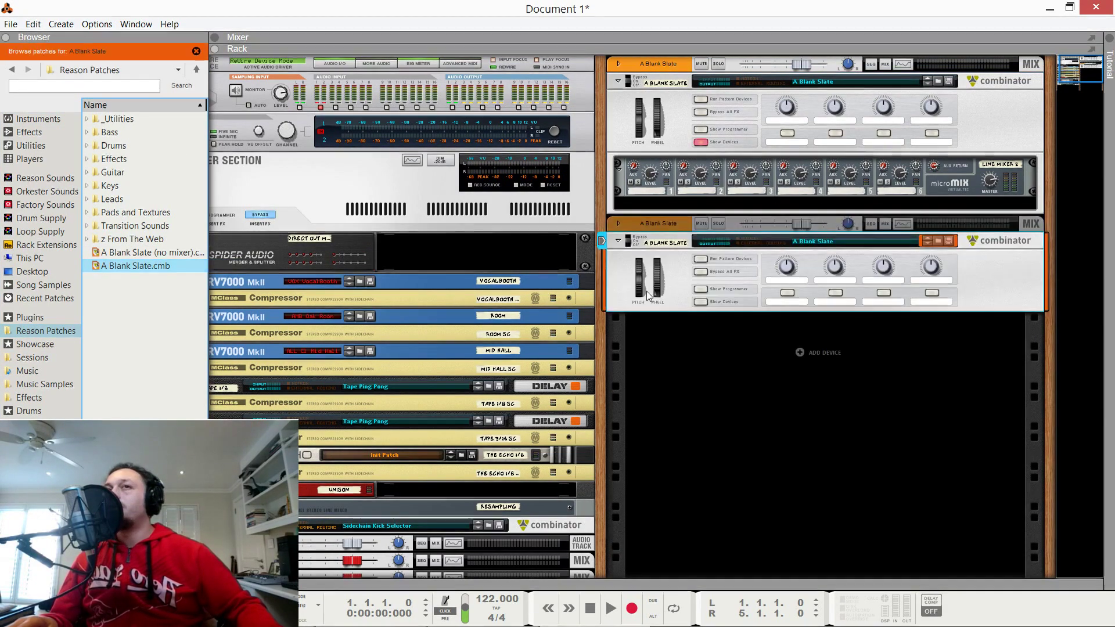
click(700, 301)
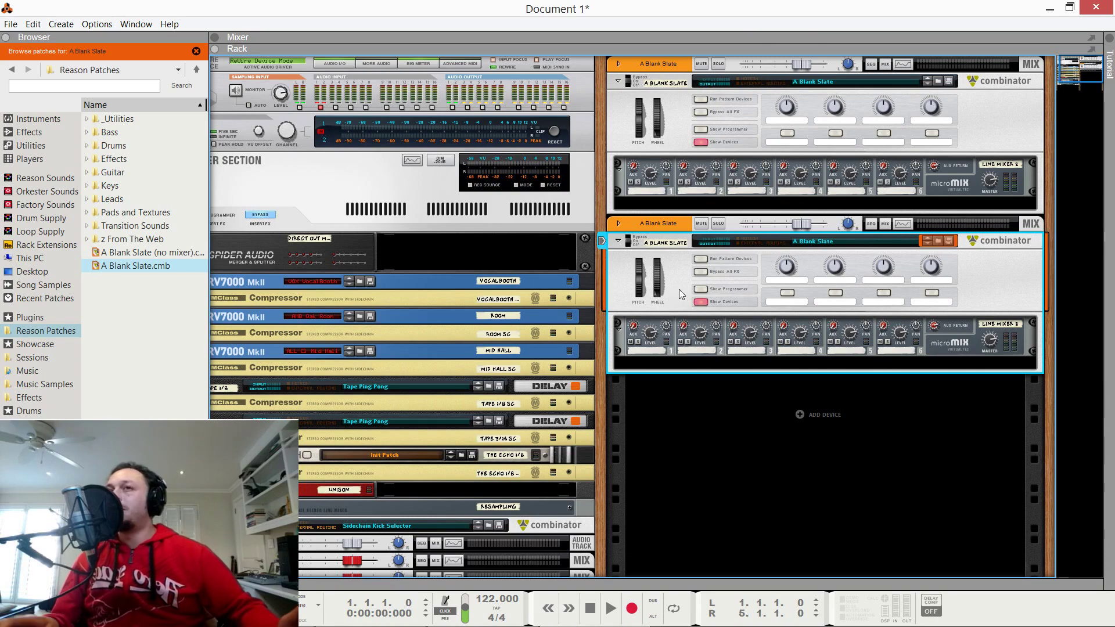
key(Delete)
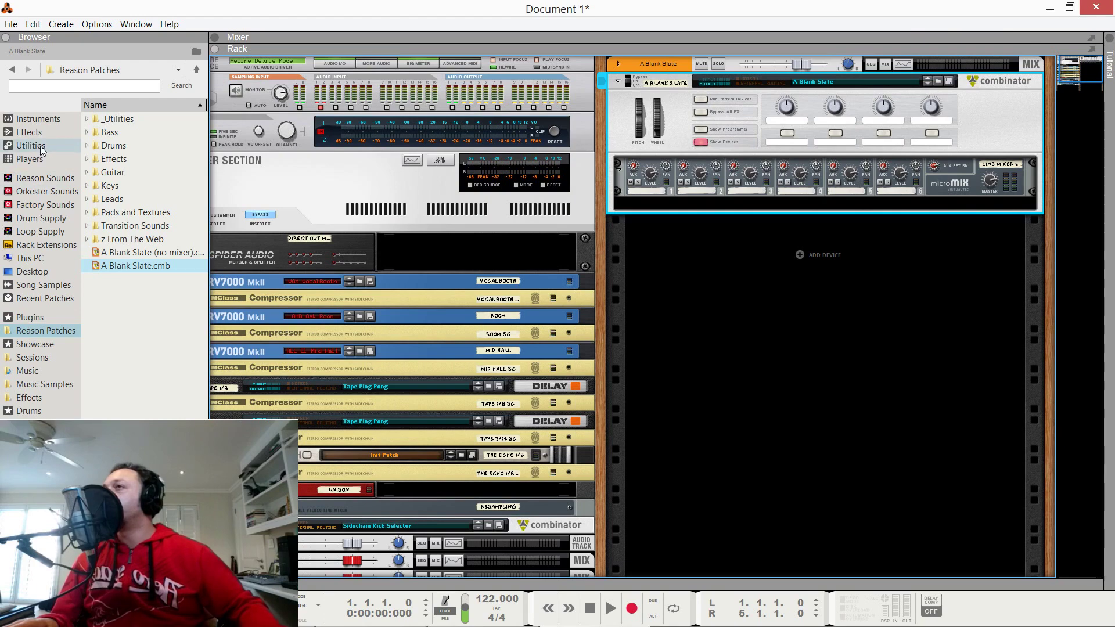
Step: Add a Europa with the Alien Bell Poly patch to the Blank Slate combinator, undoing an empty Europa
click(47, 123)
drag(145, 278, 769, 175)
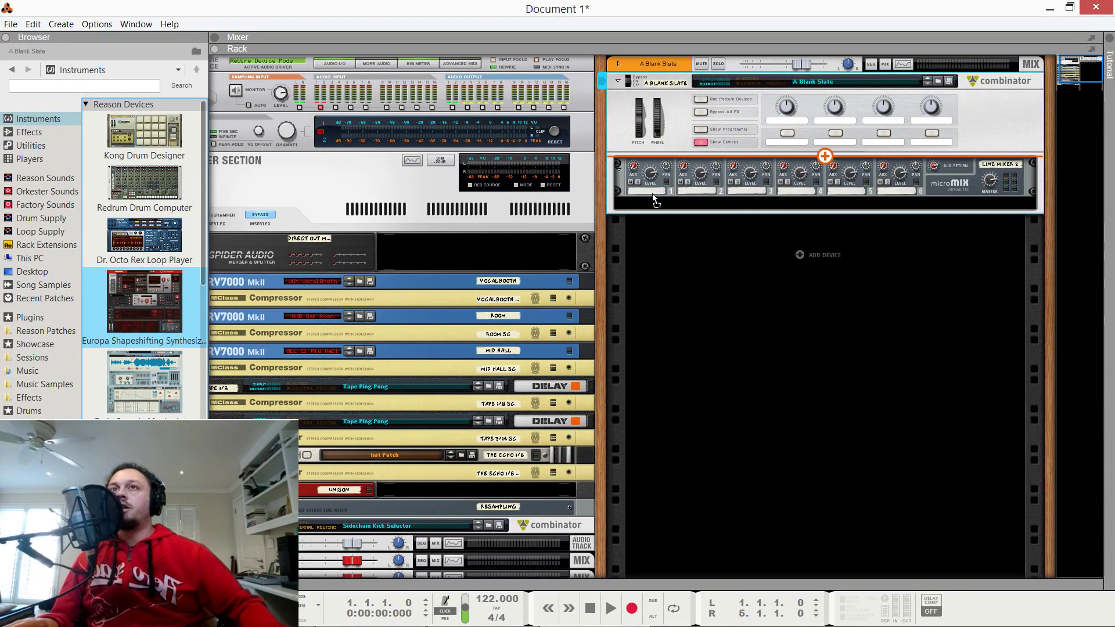
drag(652, 194, 653, 194)
key(ctrl+z)
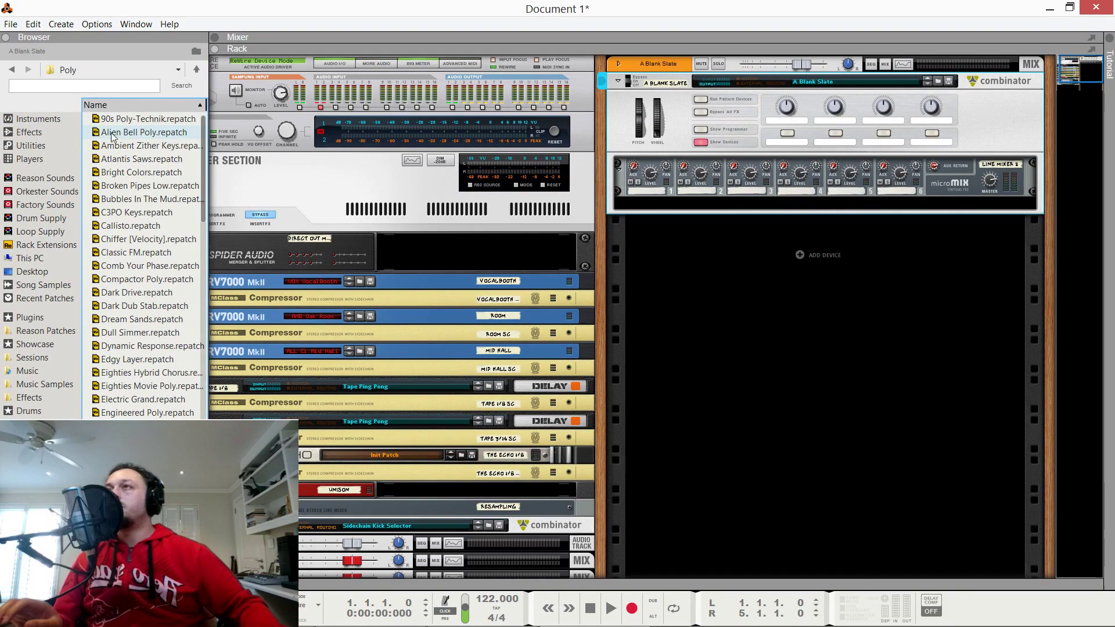
drag(112, 136, 745, 208)
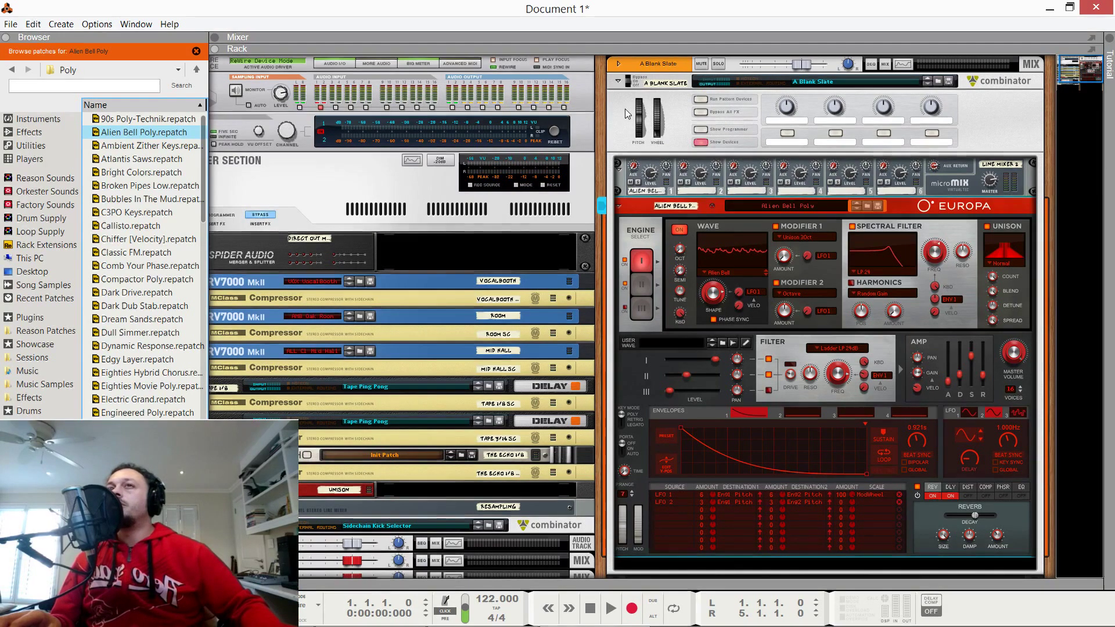
Step: Route keyboard input to the Blank Slate combinator and add the Dynamic Response Europa patch
click(610, 86)
click(602, 82)
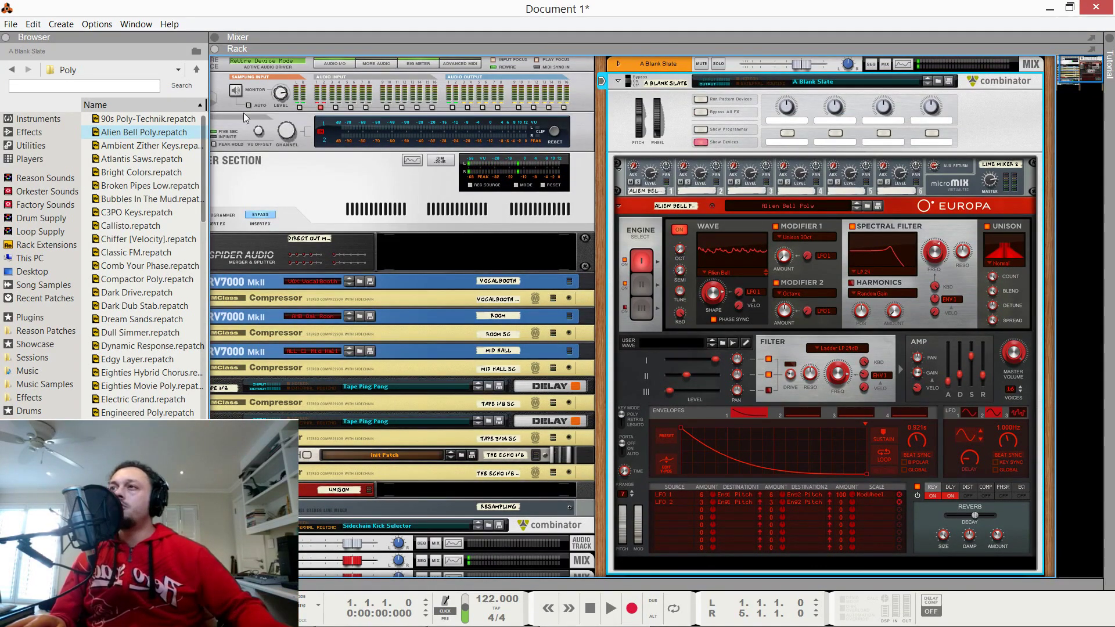
scroll(145, 278, down, 1)
drag(148, 309, 788, 501)
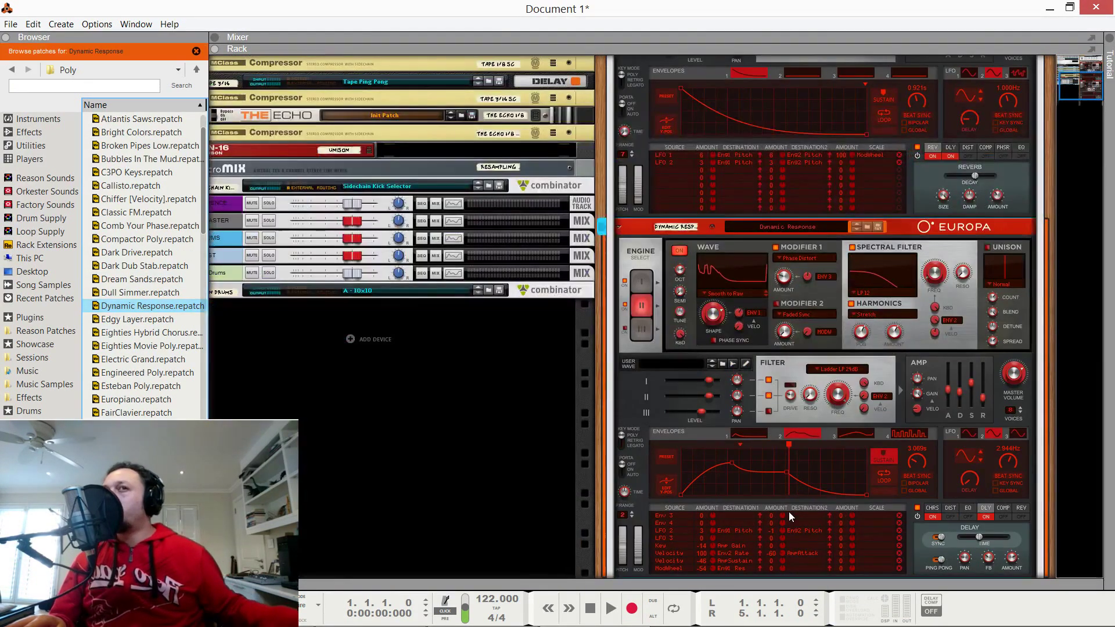
scroll(810, 457, up, 5)
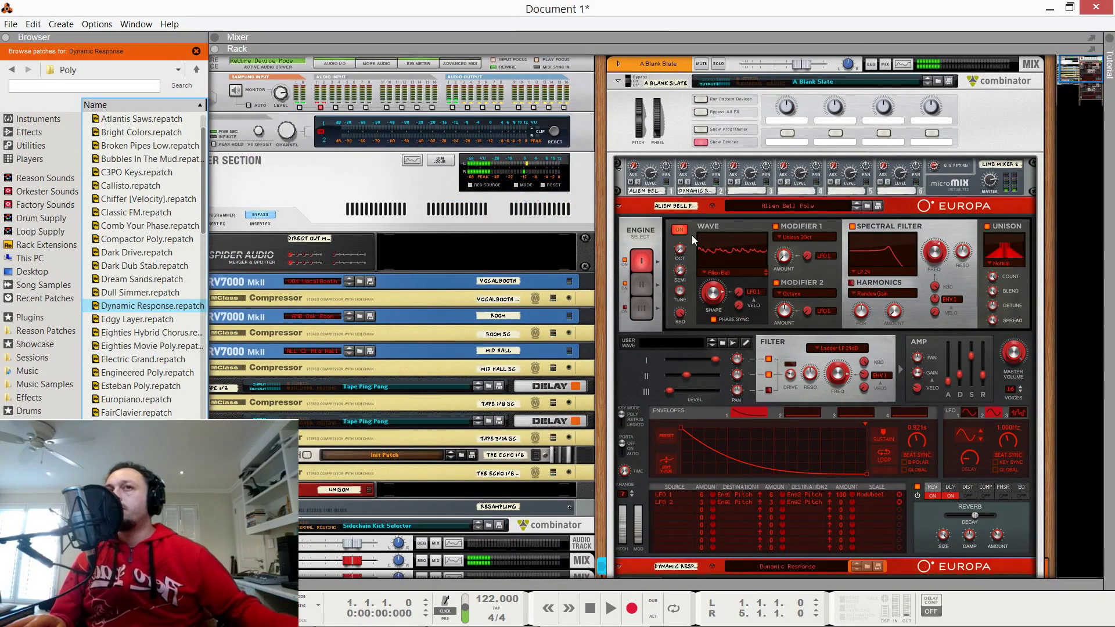
Step: Mute and unmute the first line mixer channel, then unfold the Main Drums combinator
click(630, 184)
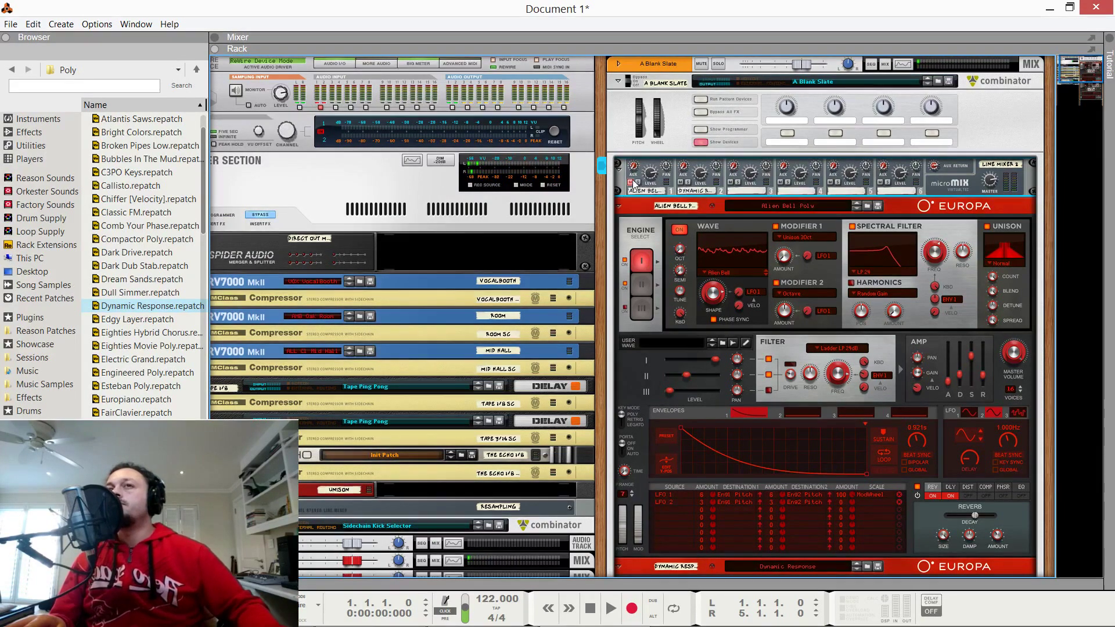
click(632, 183)
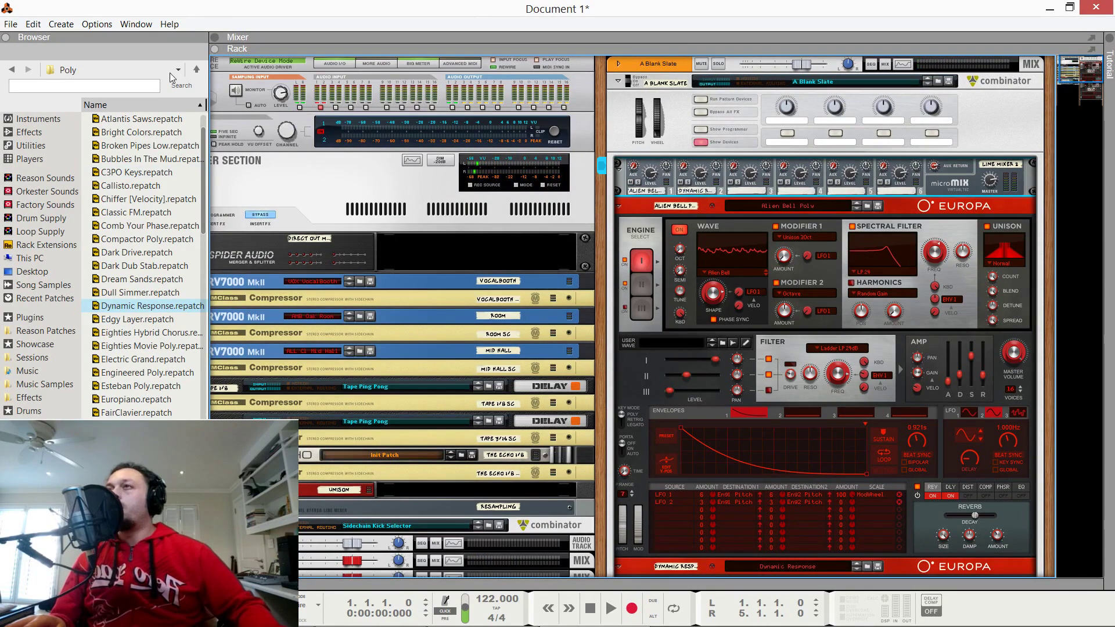
scroll(303, 371, down, 10)
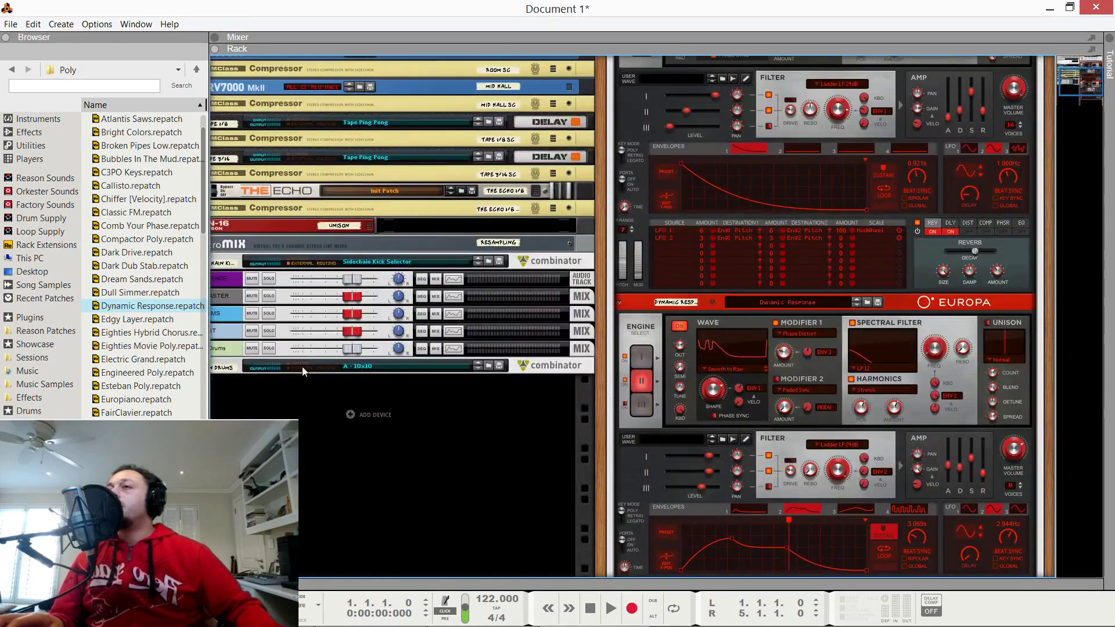
scroll(263, 365, up, 3)
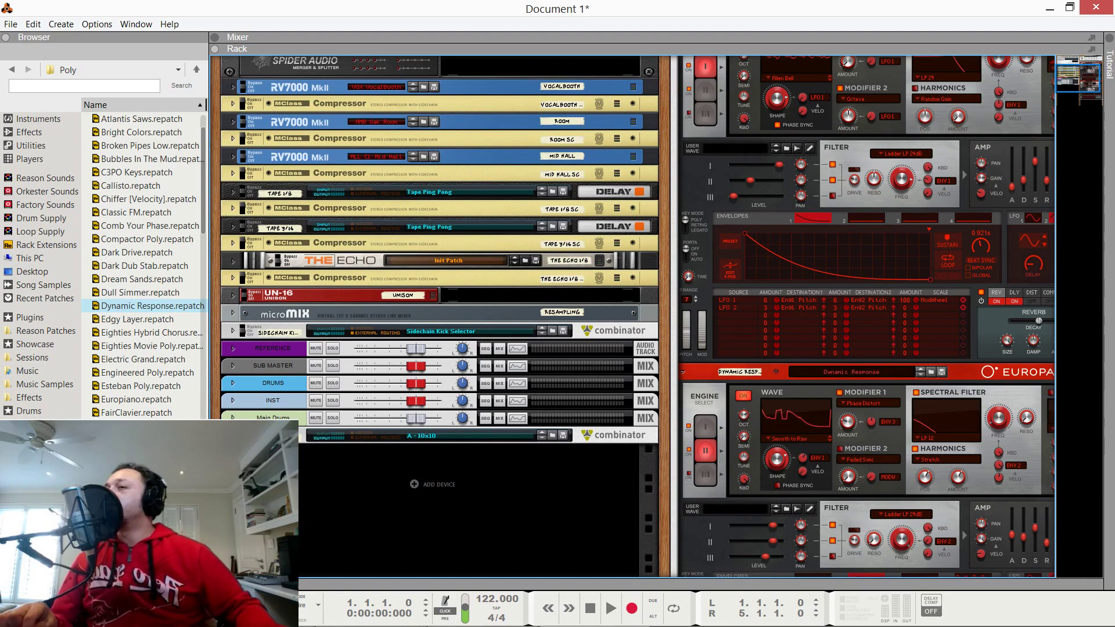
click(232, 434)
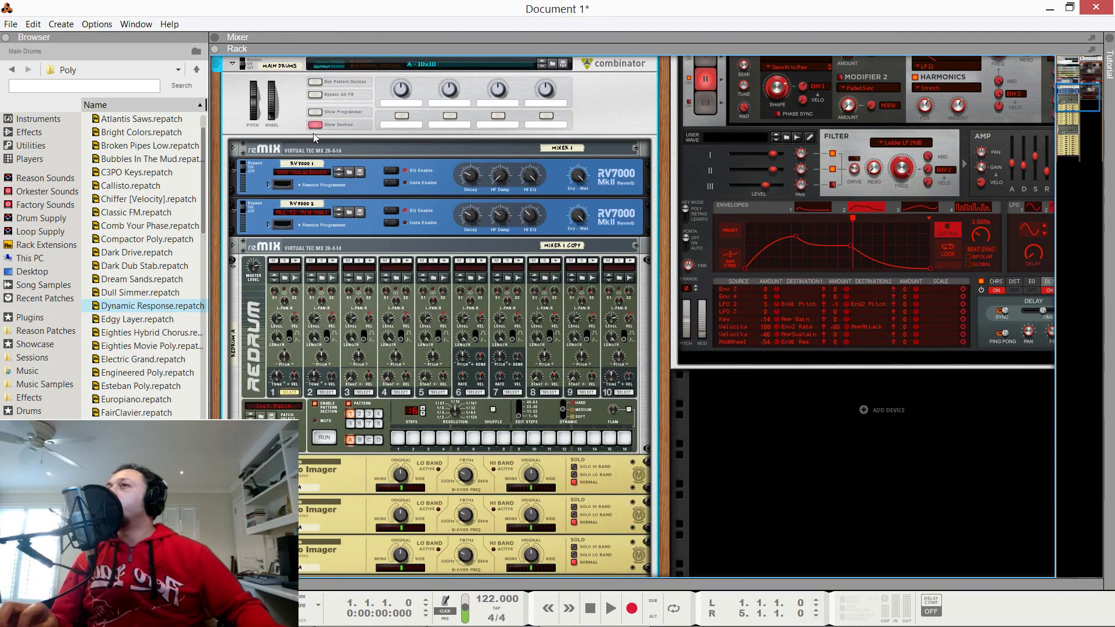
Step: Scroll through the Main Drums combinator's Redrum and Stereo Imagers
scroll(334, 145, down, 2)
scroll(329, 154, down, 10)
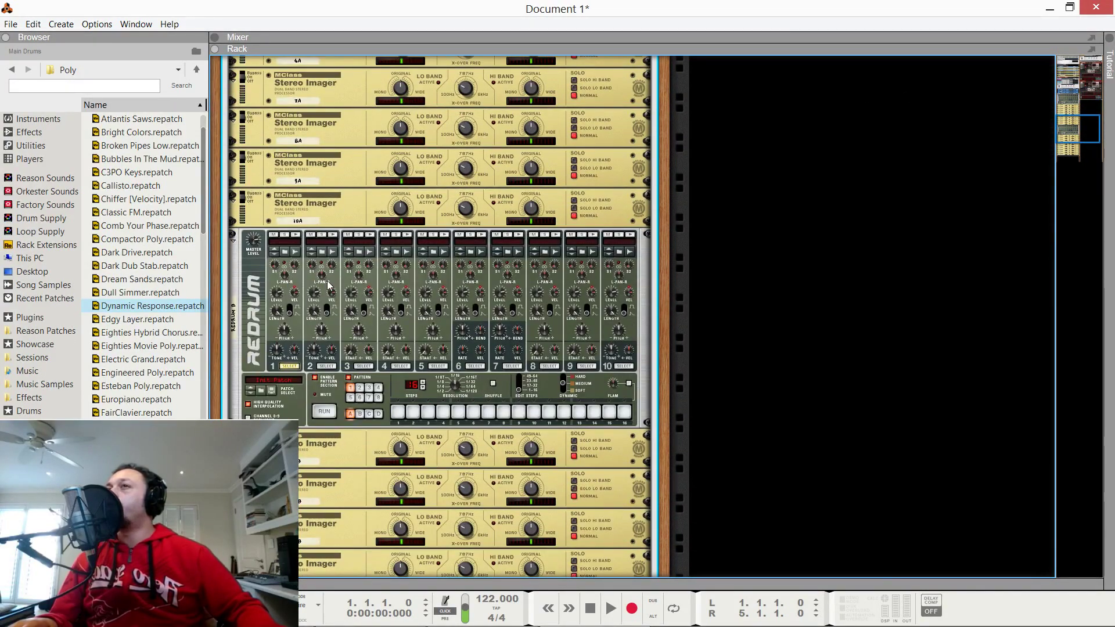
scroll(329, 248, up, 10)
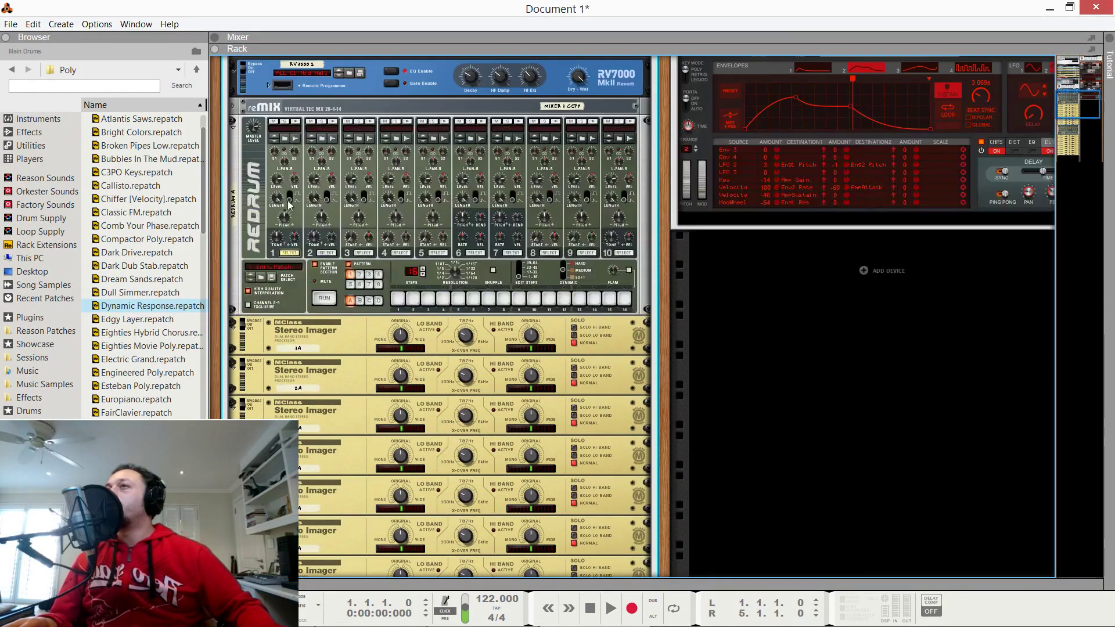
scroll(287, 207, down, 3)
scroll(287, 207, up, 3)
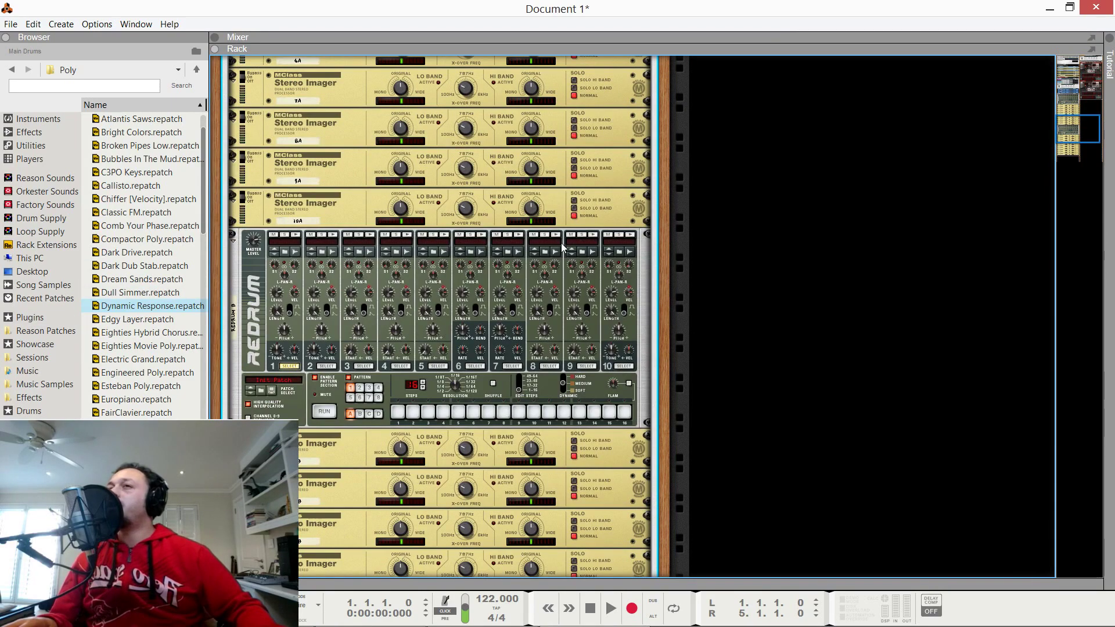
scroll(214, 207, down, 3)
scroll(214, 208, up, 15)
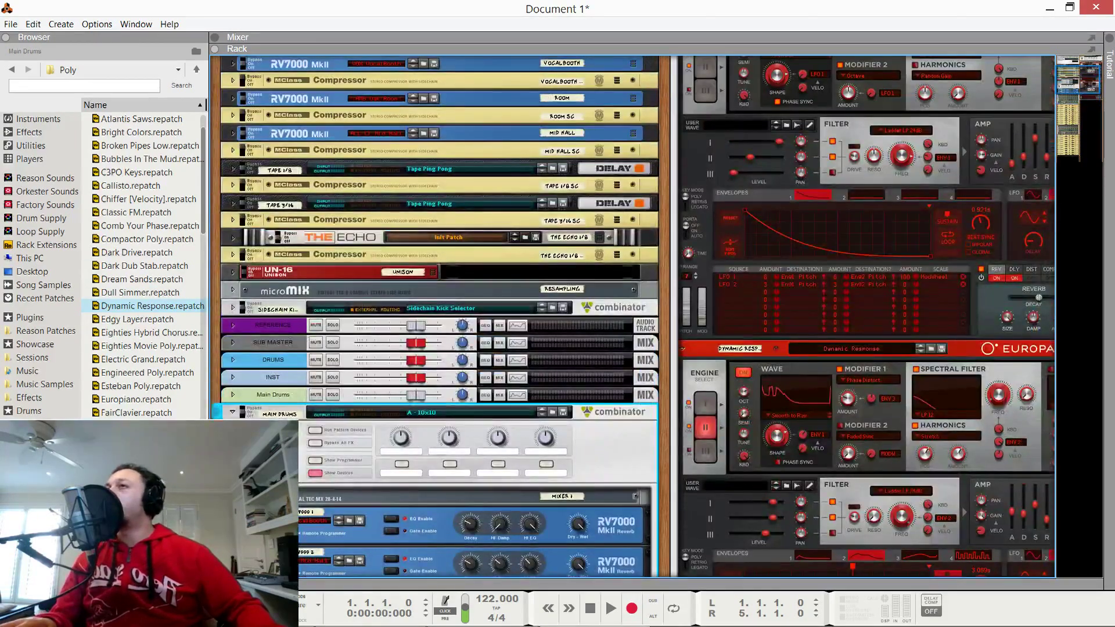
scroll(213, 208, down, 5)
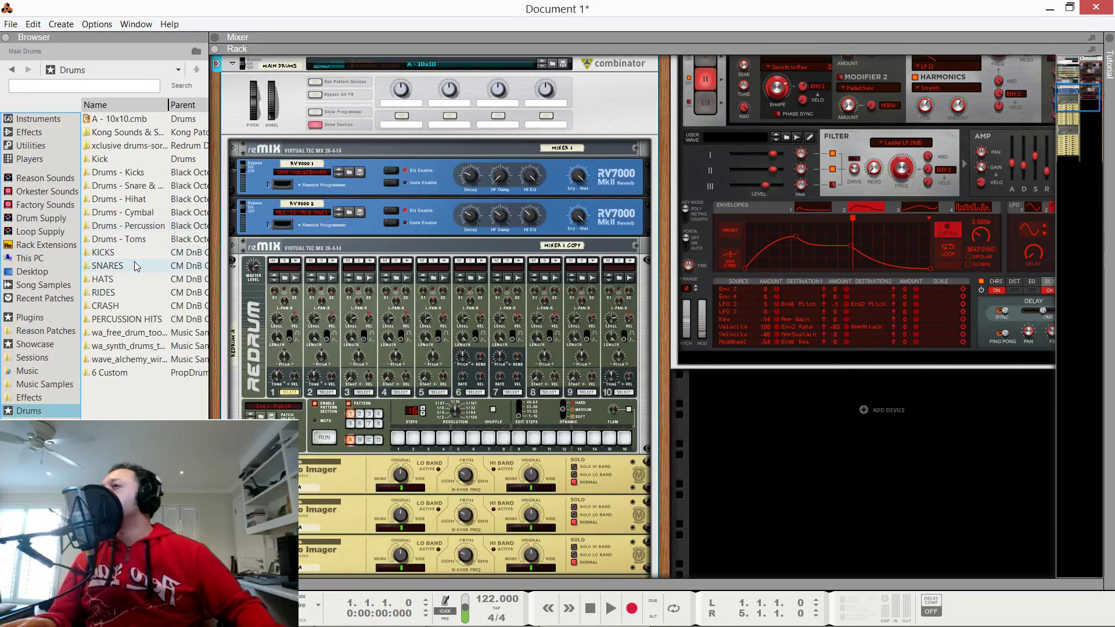
Step: Open the KICKS folder and load DNB_KICK_16.wav onto Redrum channel 1
click(121, 257)
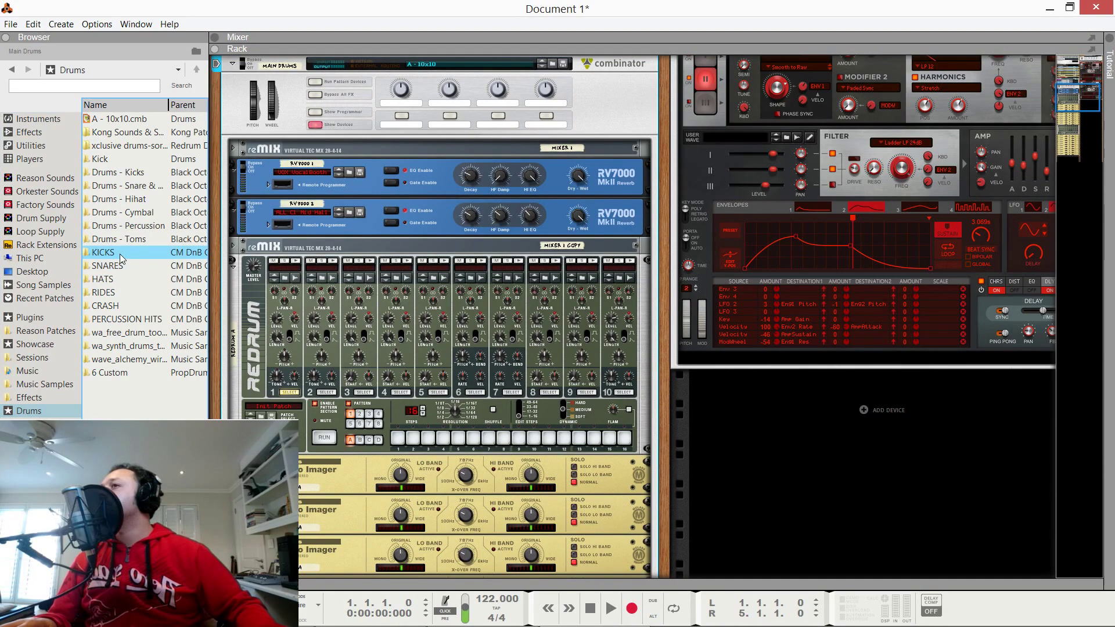
key(Return)
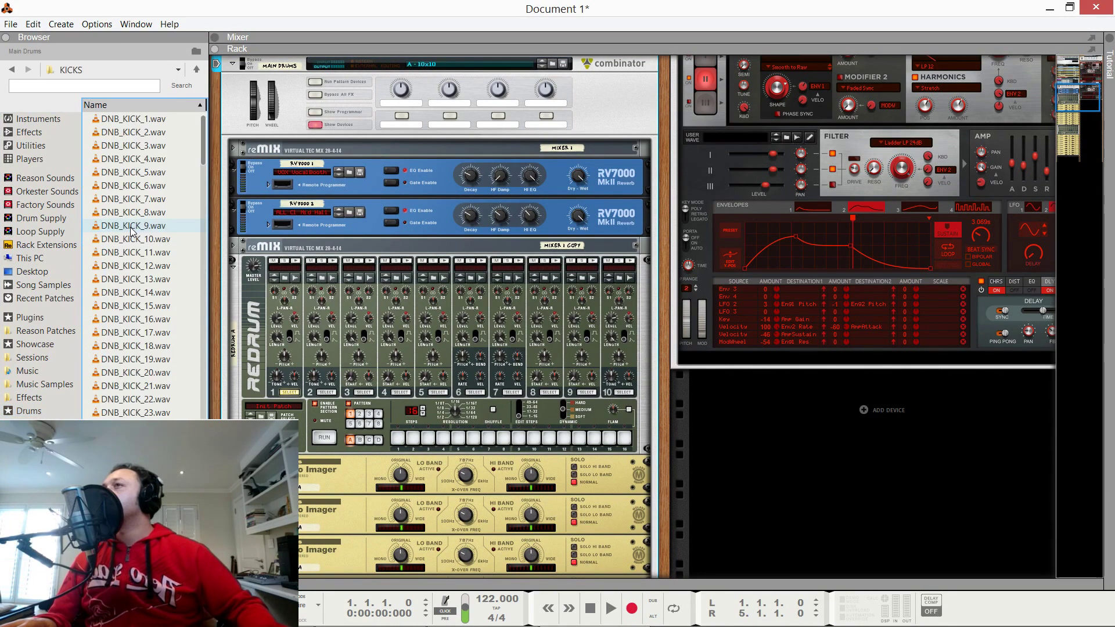
click(126, 279)
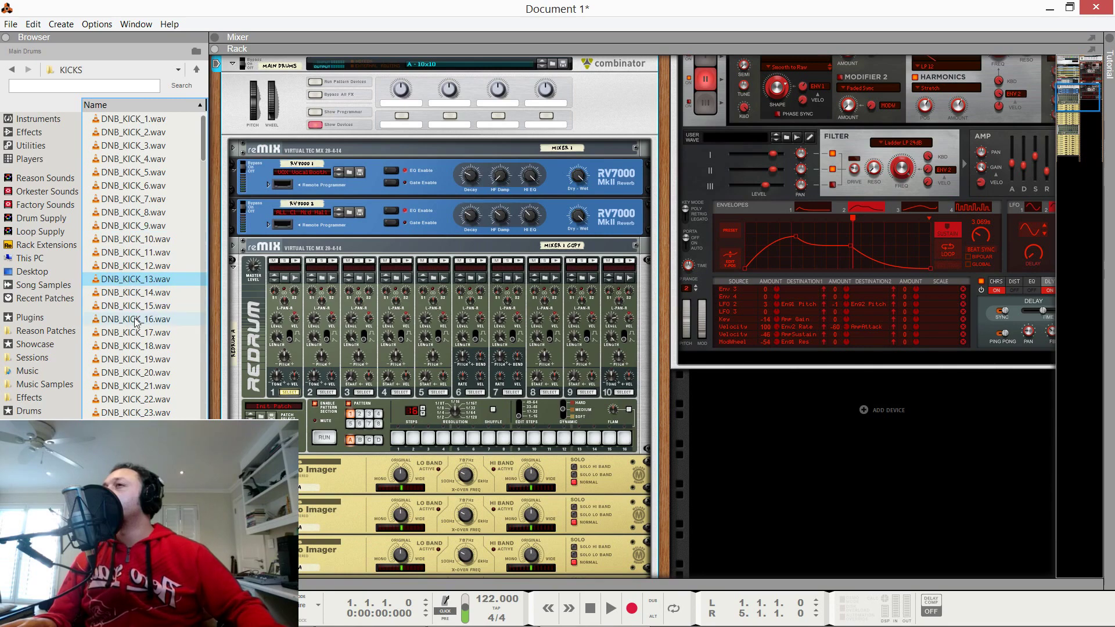
drag(135, 319, 272, 290)
scroll(465, 232, up, 1)
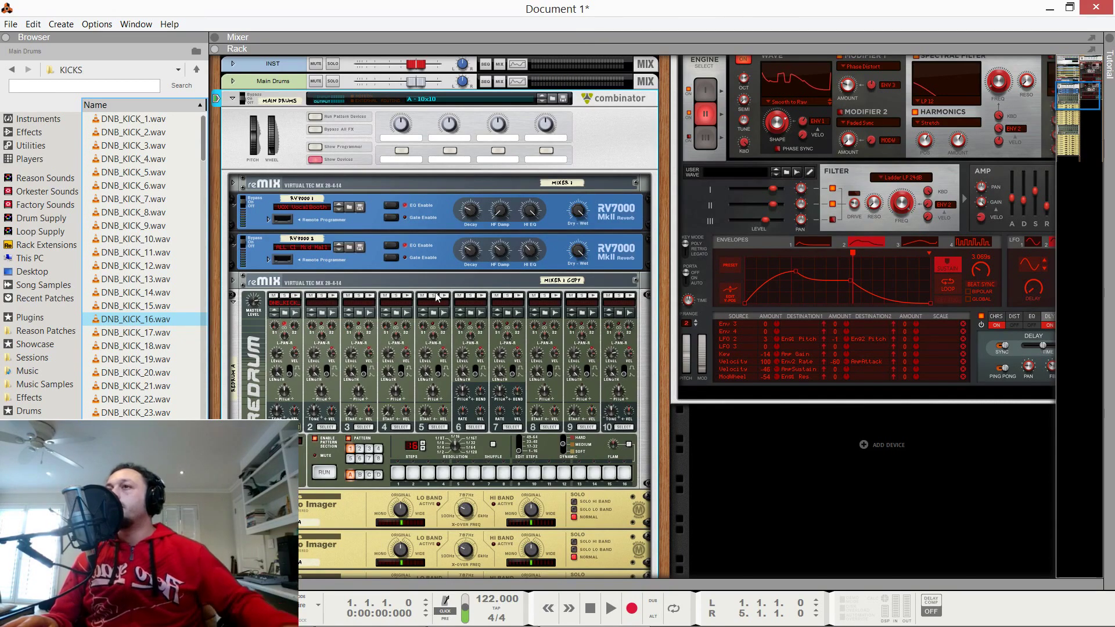
scroll(283, 336, down, 4)
scroll(282, 336, down, 2)
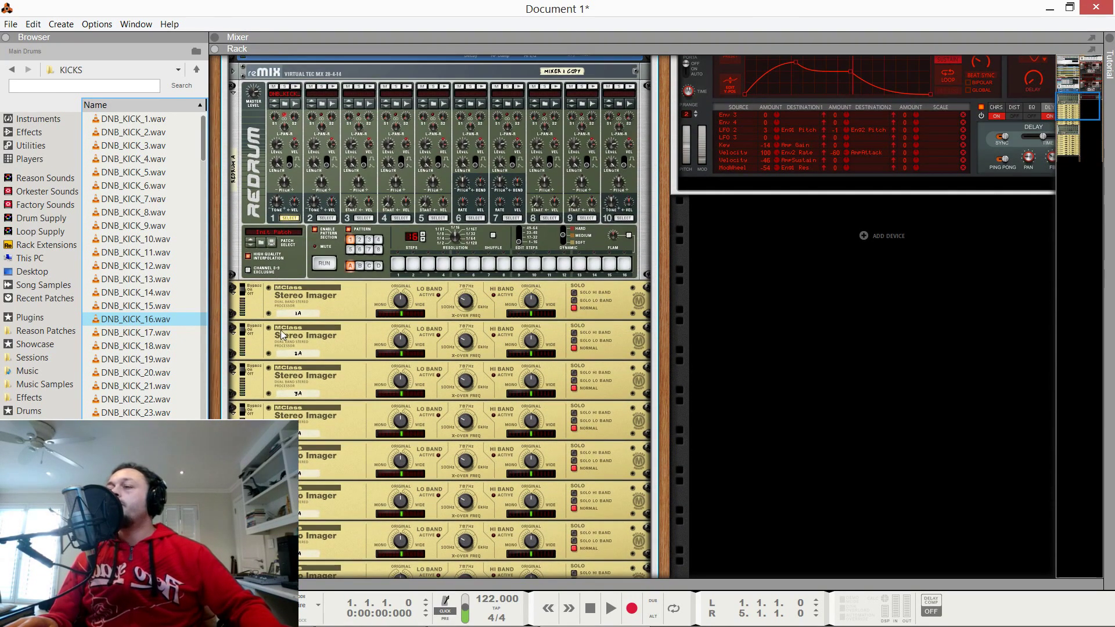
scroll(279, 257, up, 2)
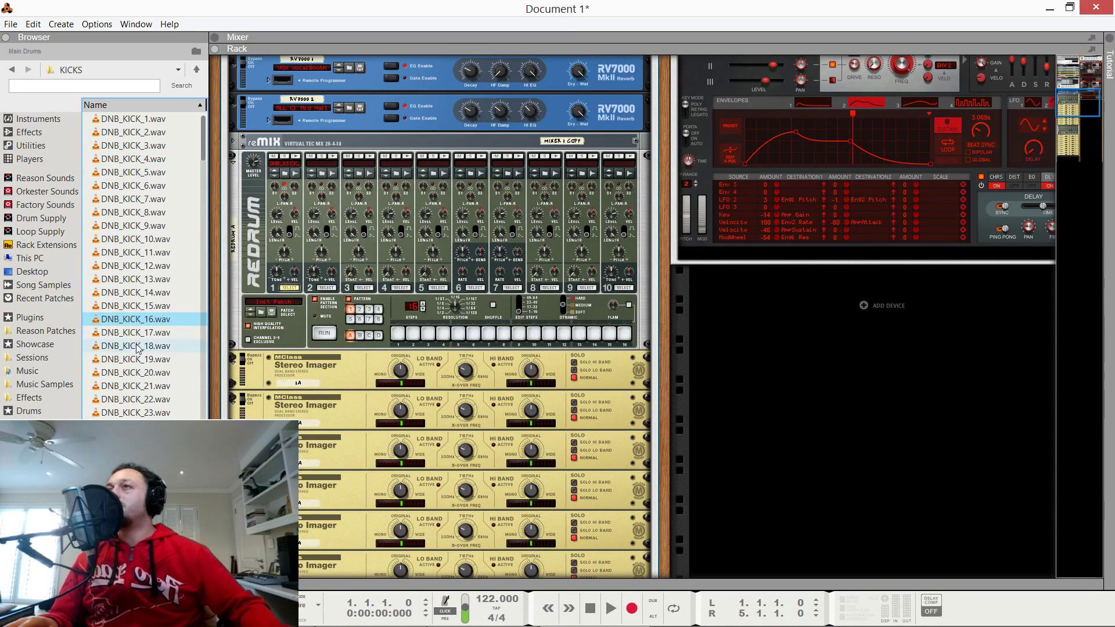
scroll(283, 199, down, 7)
scroll(276, 186, up, 8)
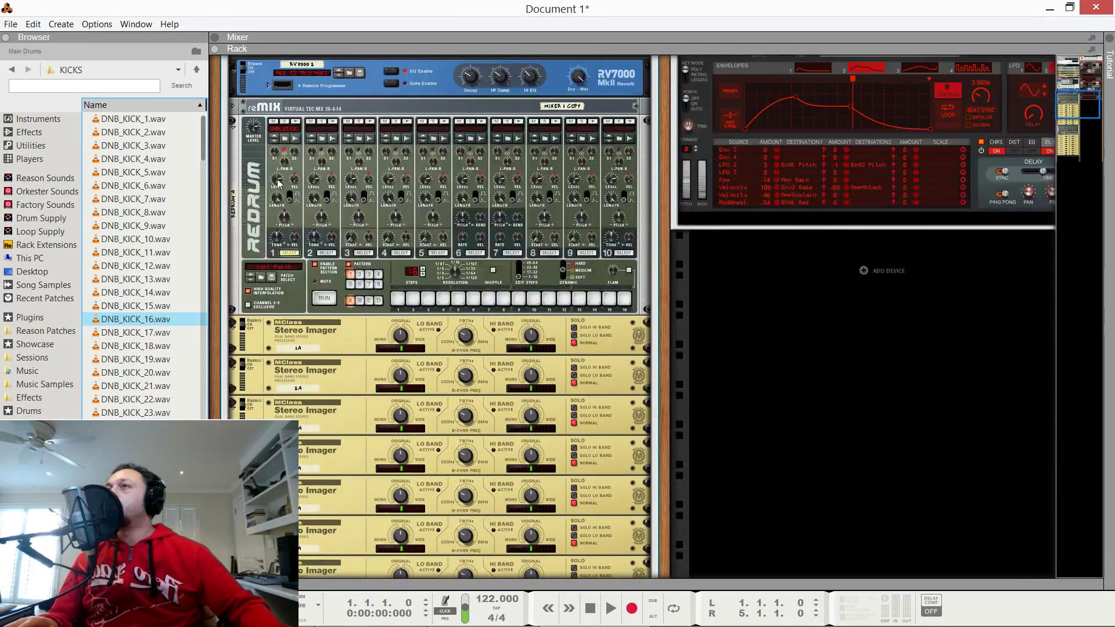
scroll(276, 183, down, 12)
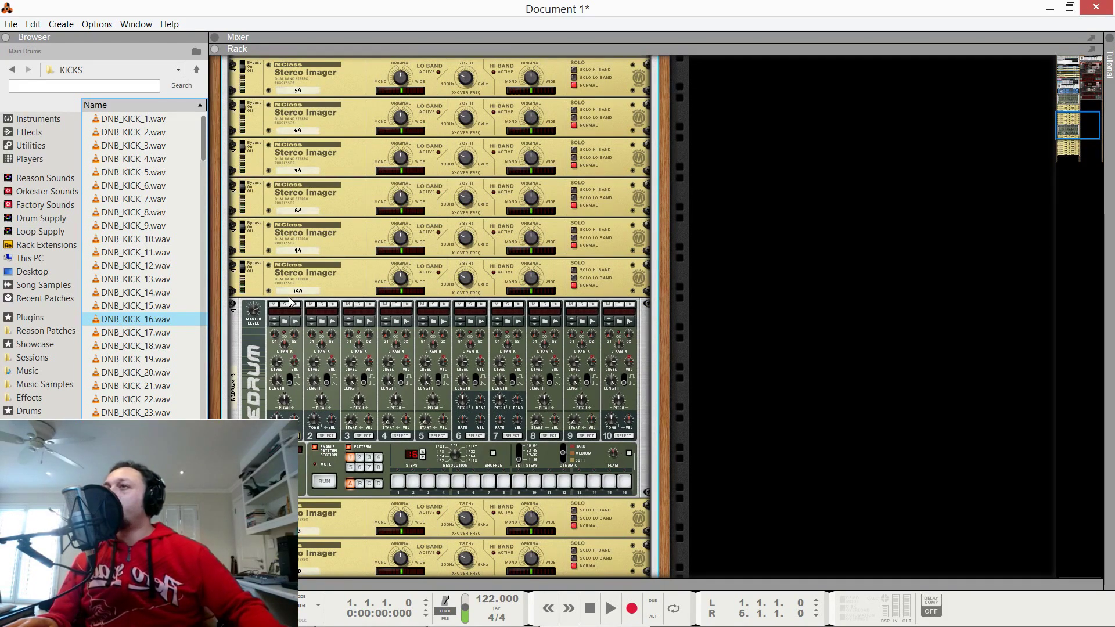
scroll(270, 349, down, 6)
scroll(256, 350, up, 6)
drag(235, 116, 228, 298)
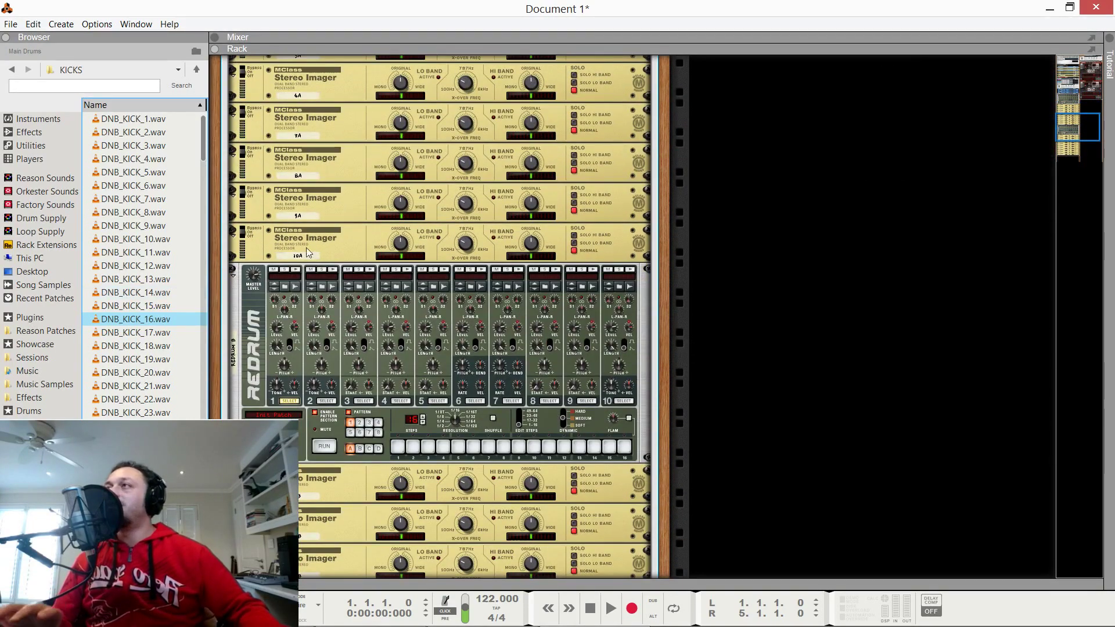
scroll(393, 218, up, 6)
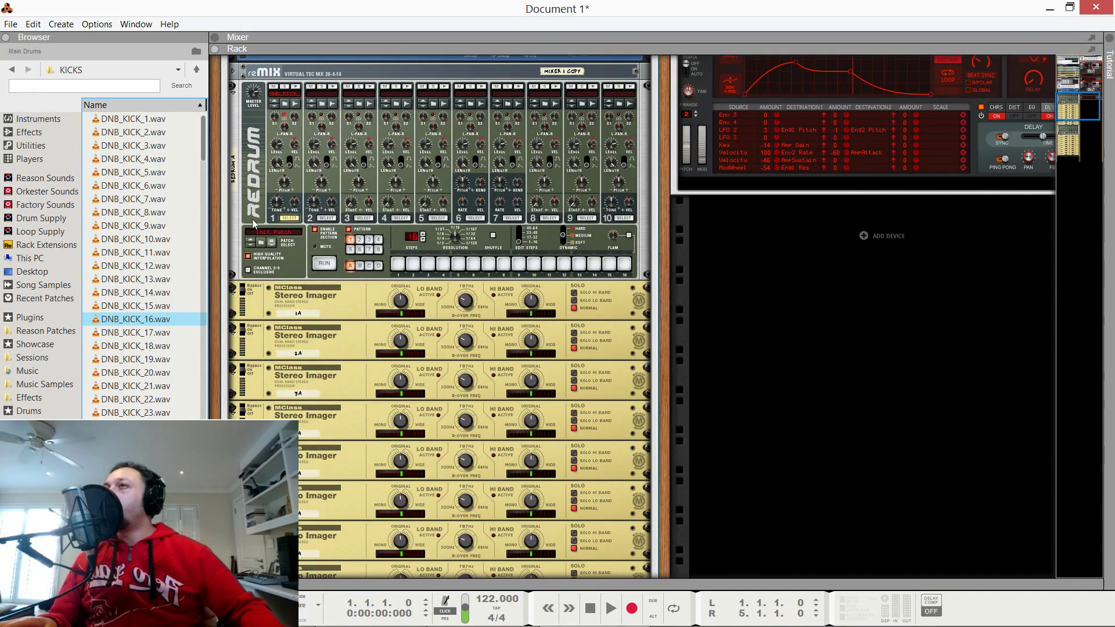
click(342, 299)
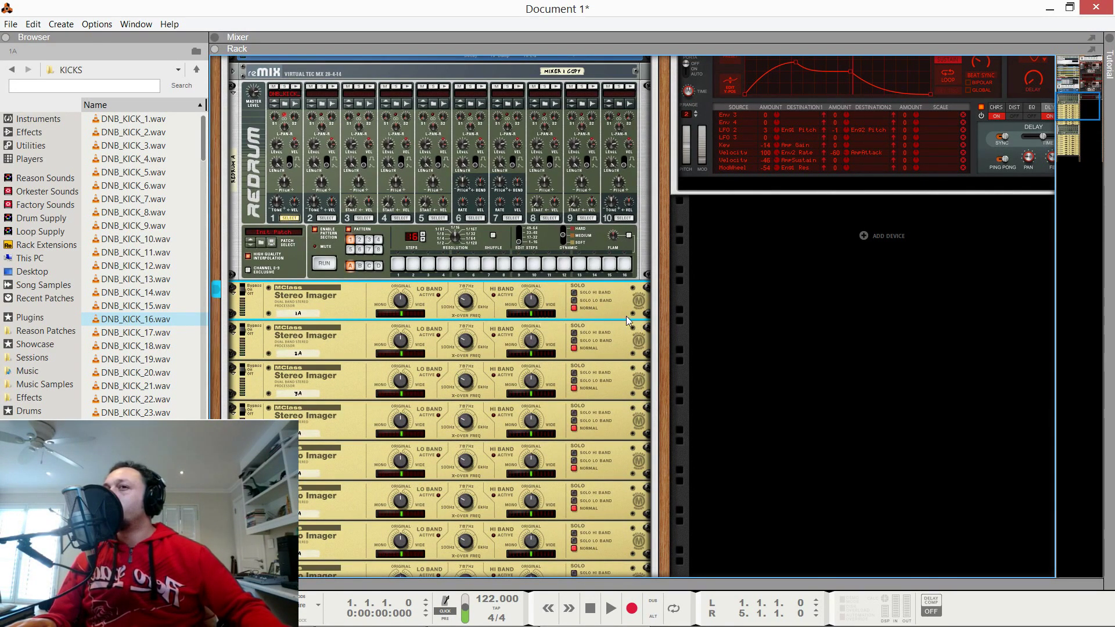
Step: Turn on Solo Hi Band on Stereo Imager 1A and set the X-Over Frequency to roughly 955 Hz
click(574, 294)
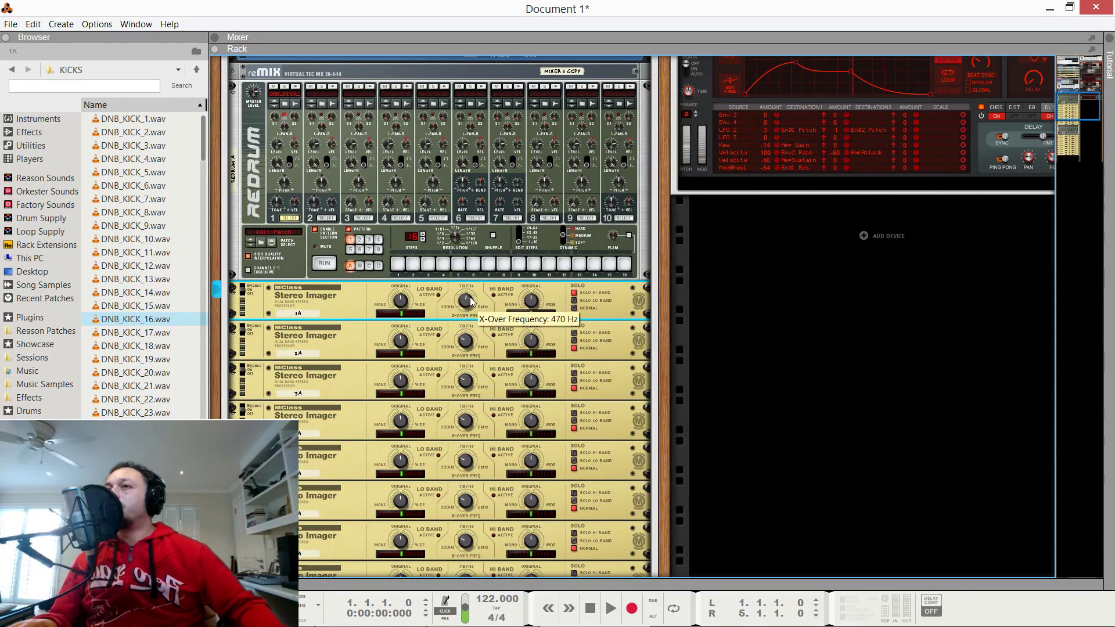
drag(470, 299, 467, 301)
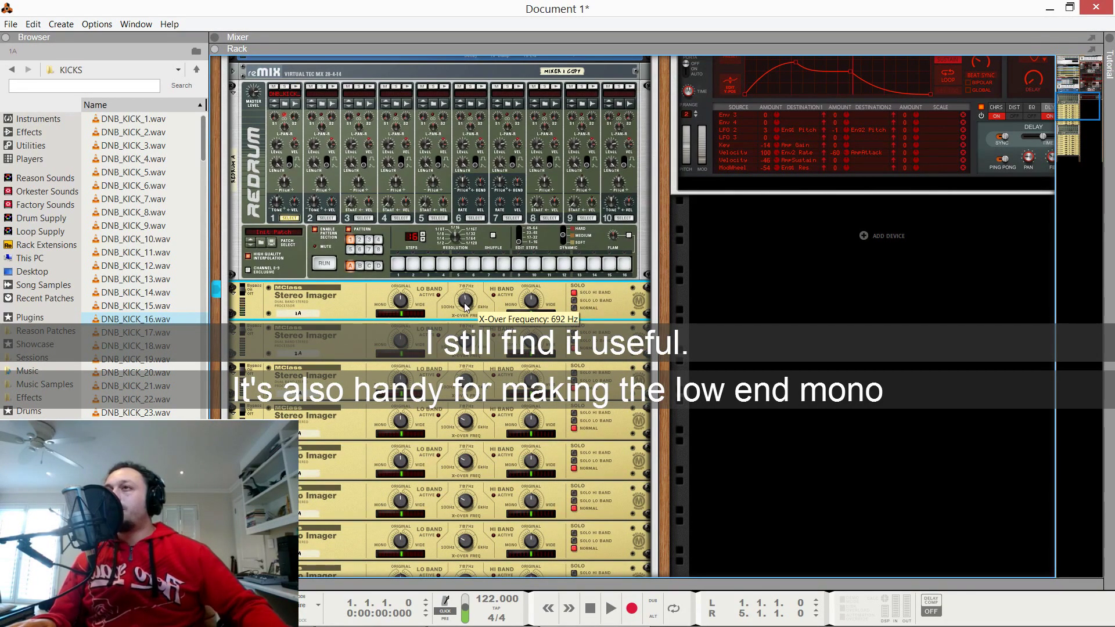
drag(469, 306, 470, 301)
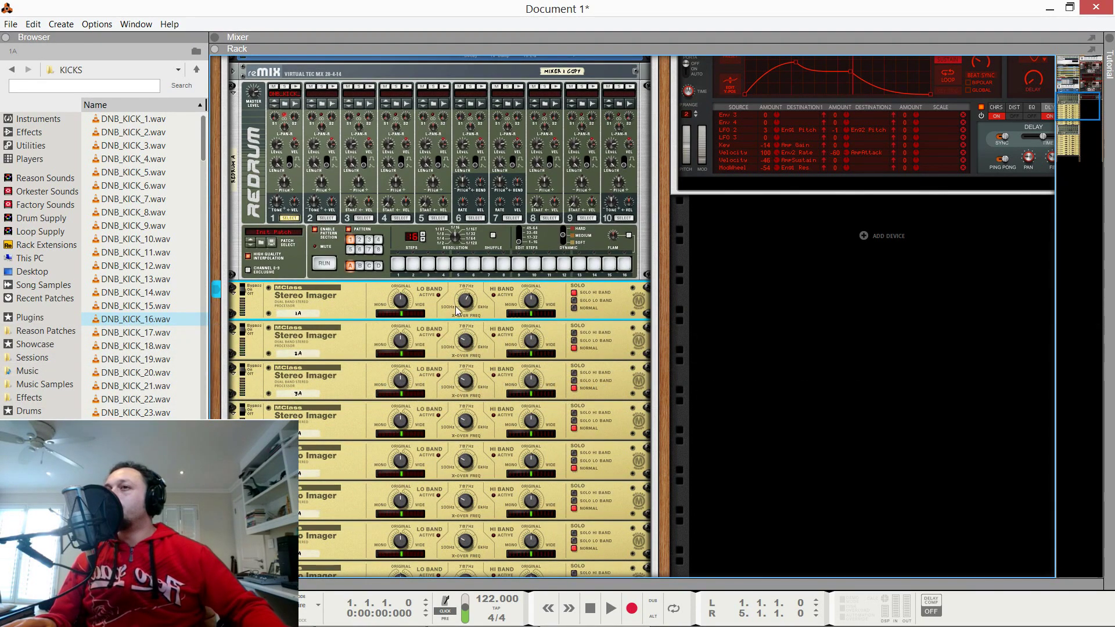
drag(470, 302, 463, 331)
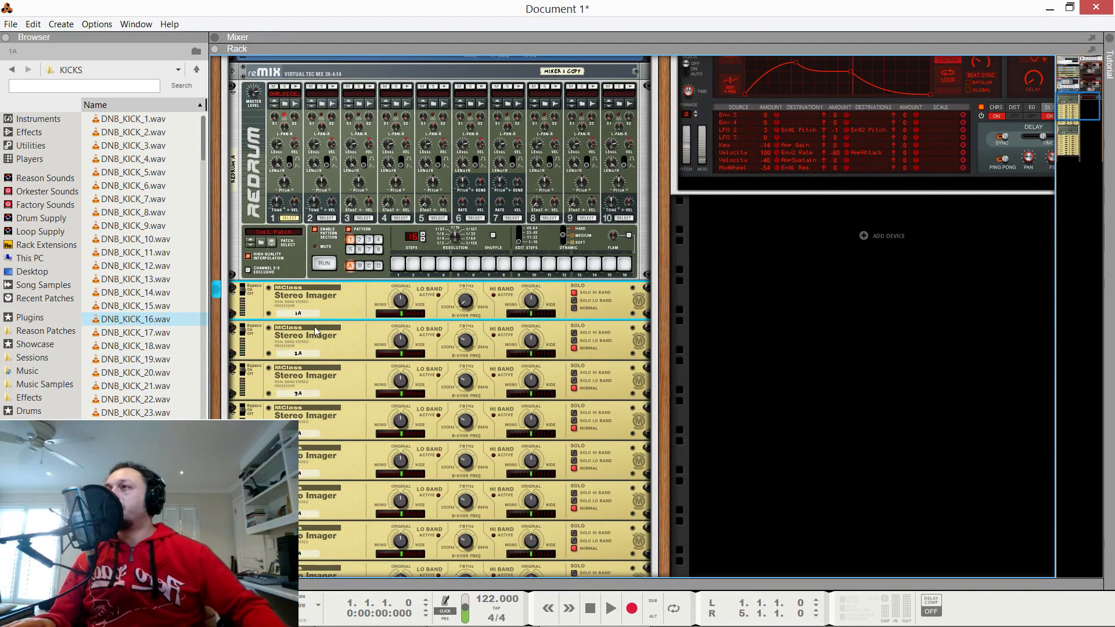
Step: Inspect the rear cabling, then expand the Main Drums reMix mixer to its full 14-channel panel
key(Tab)
scroll(284, 220, down, 6)
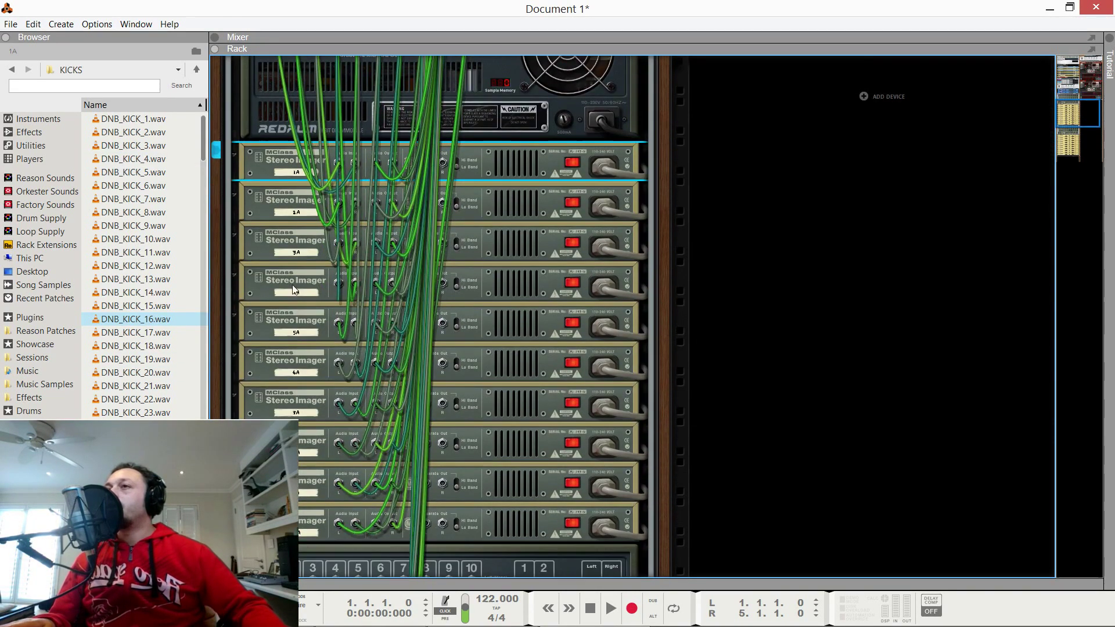
scroll(416, 226, up, 6)
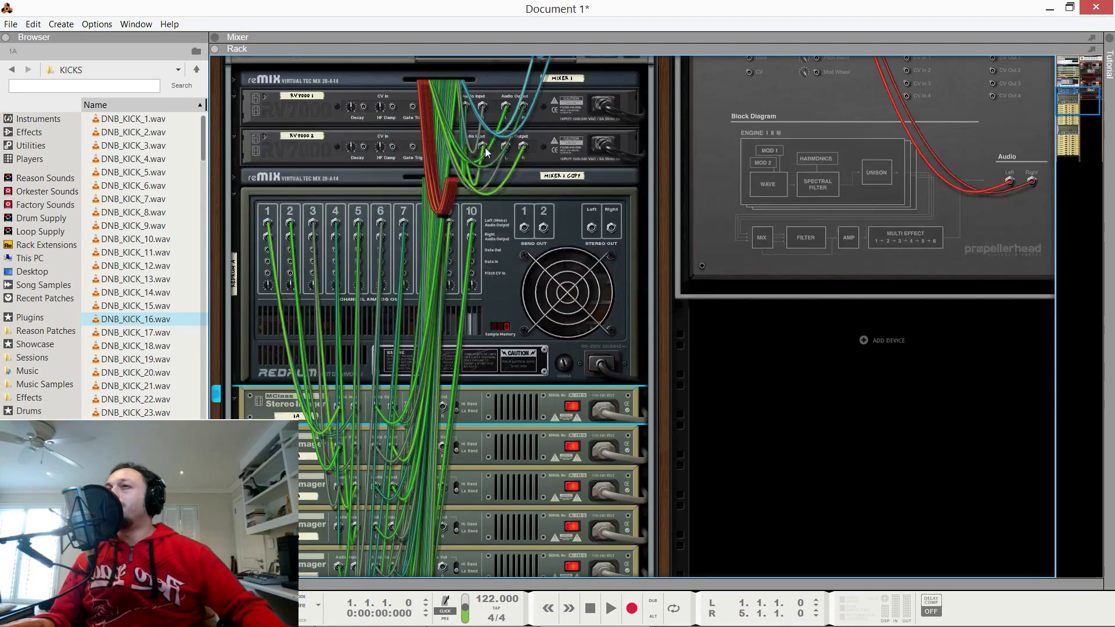
scroll(486, 260, down, 10)
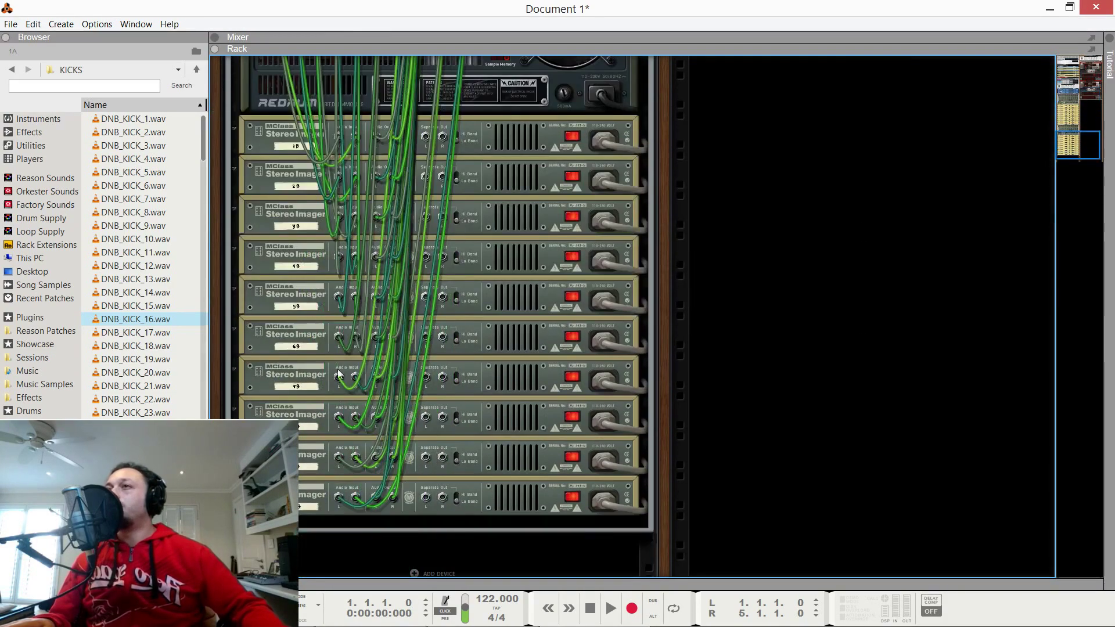
scroll(352, 387, up, 15)
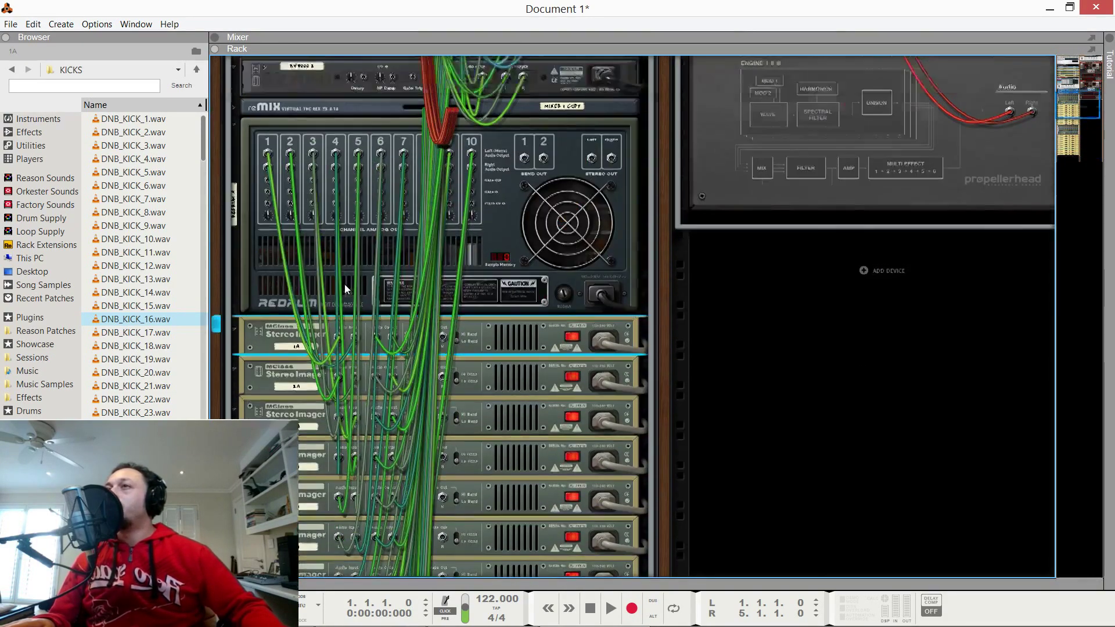
scroll(317, 260, down, 3)
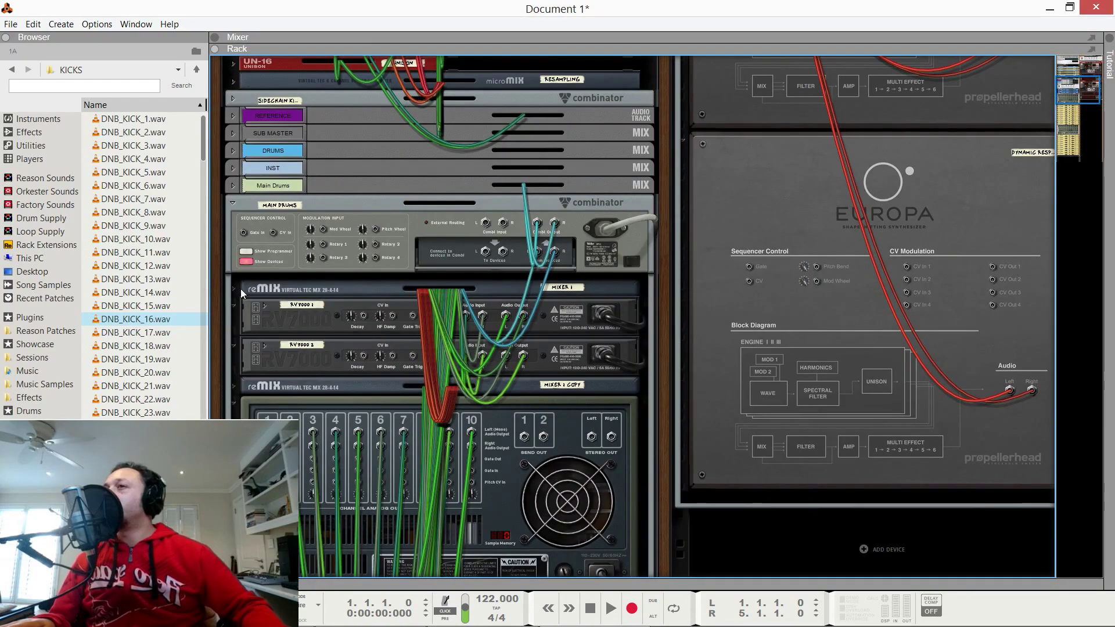
click(235, 289)
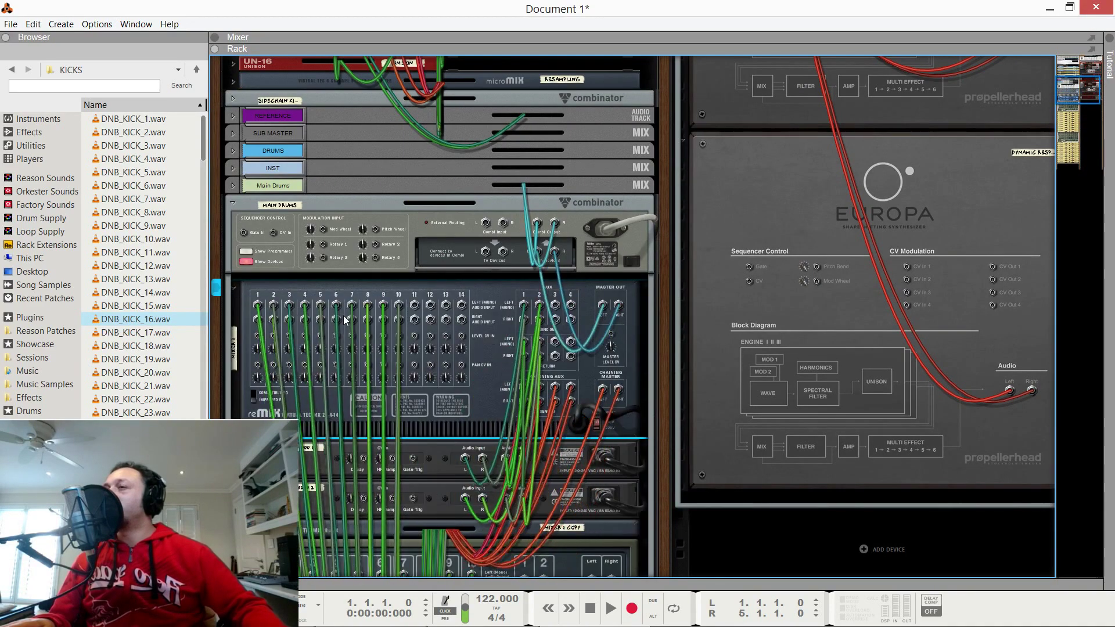
scroll(343, 315, down, 15)
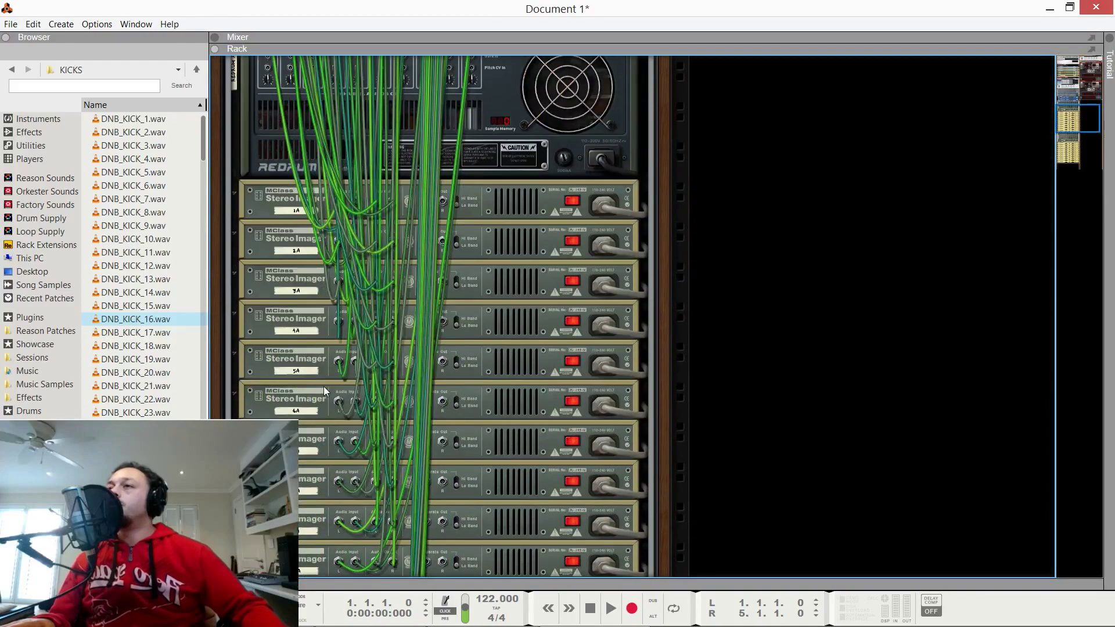
scroll(323, 388, up, 15)
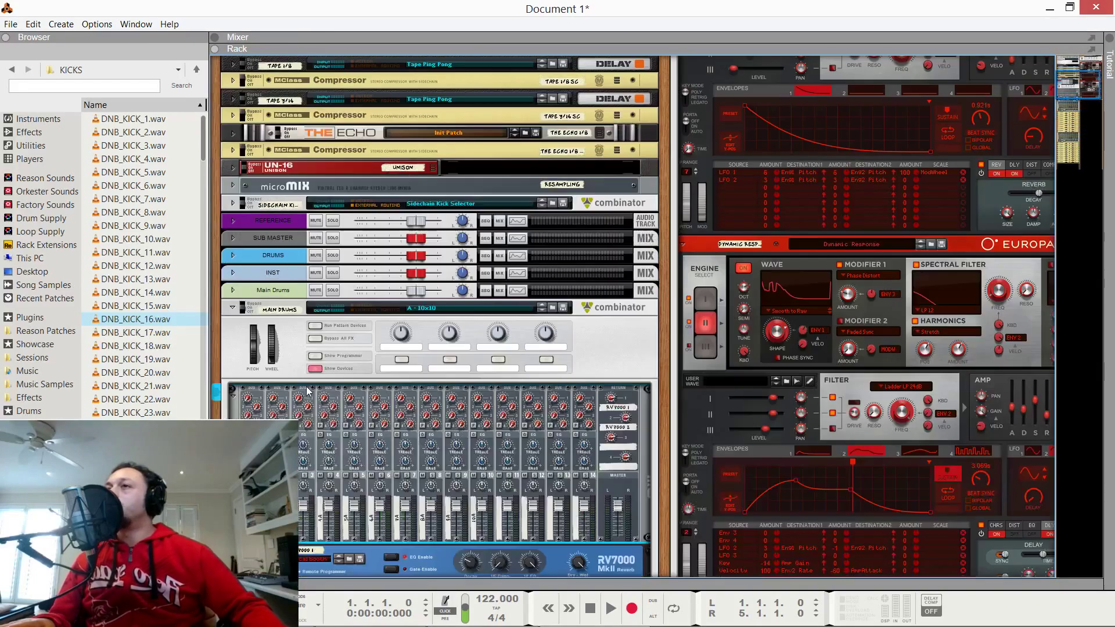
Step: Scroll down to the RV7000 reverbs and flip the rack to its rear cabling view
scroll(308, 392, down, 3)
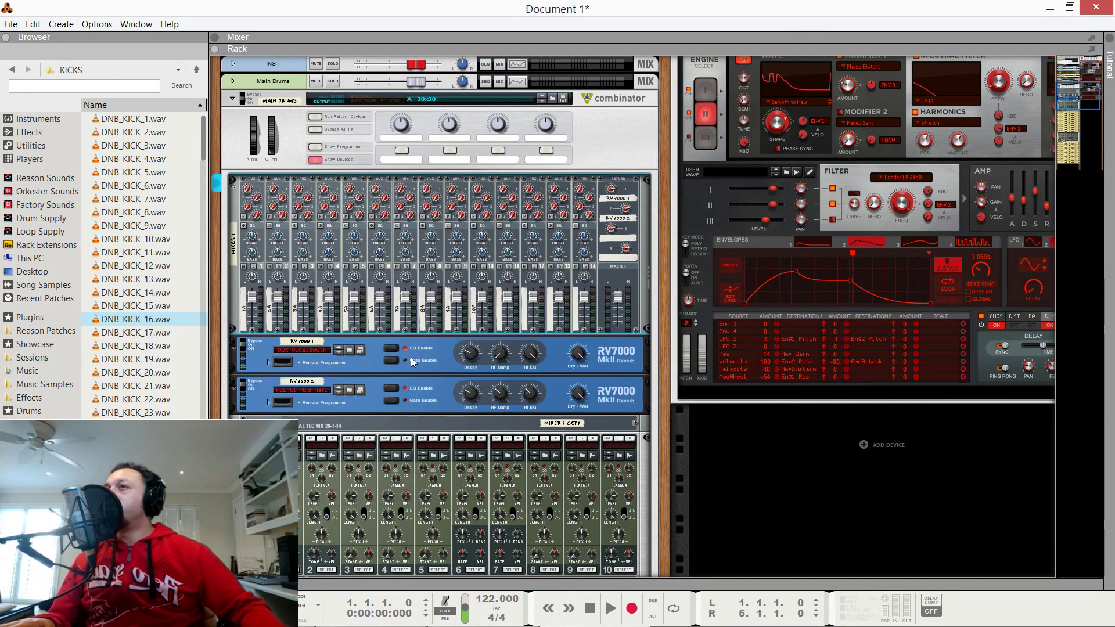
key(Tab)
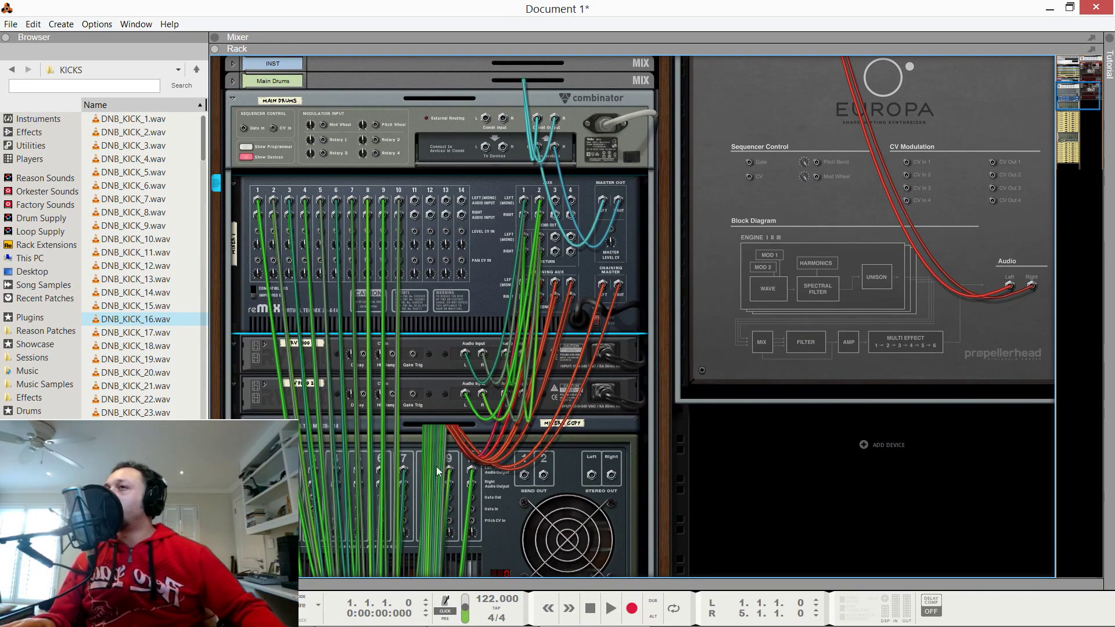
Step: Look over the rear cabling, then flip back to the mixer, RV7000s and Redrum front panels
scroll(299, 354, up, 2)
scroll(290, 371, down, 5)
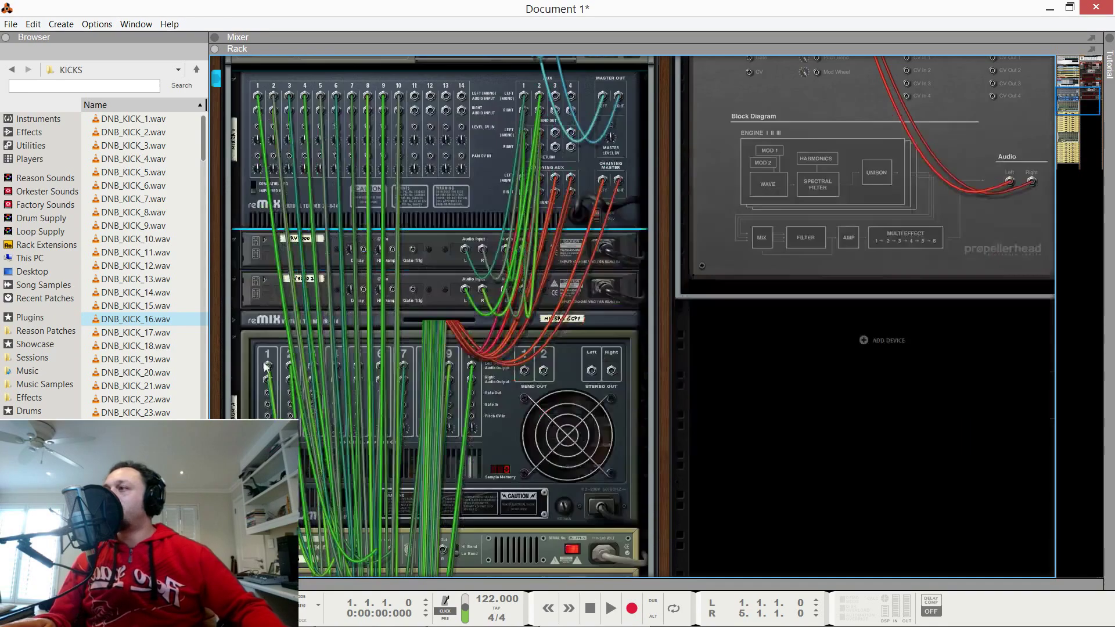
scroll(284, 389, up, 5)
scroll(307, 311, down, 3)
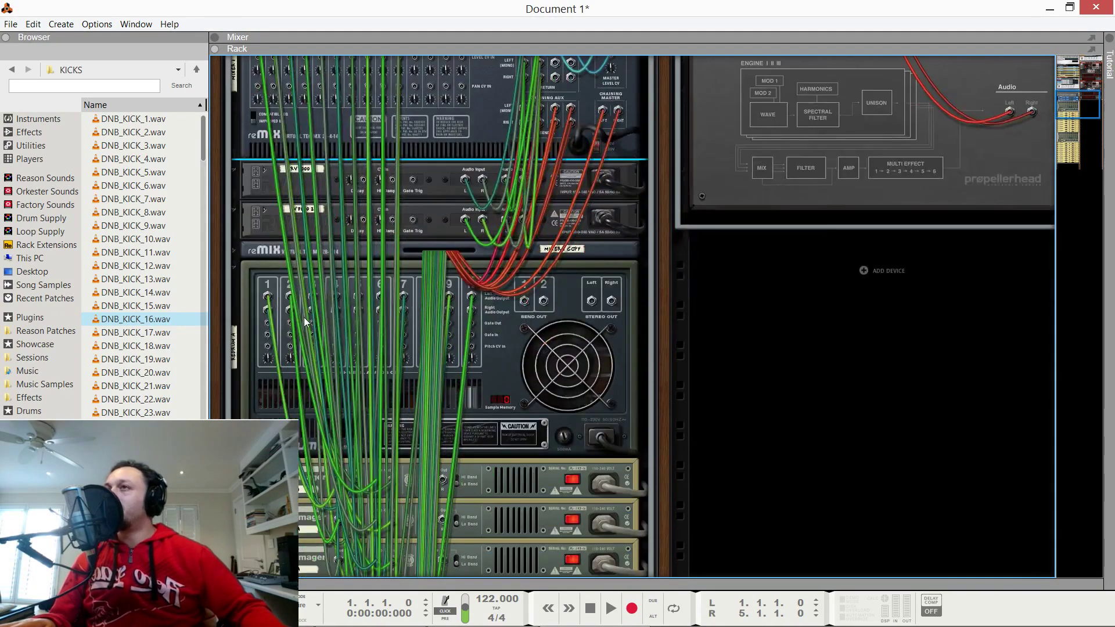
key(Tab)
scroll(314, 312, down, 4)
scroll(314, 312, up, 4)
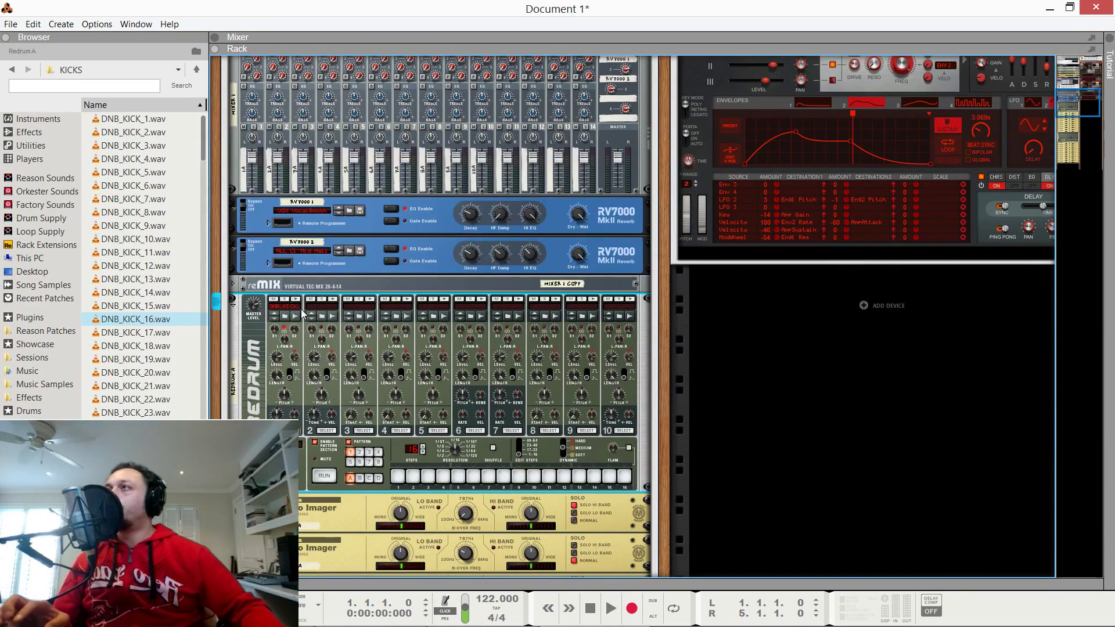
Step: Collapse the Main Drums combinator with Show Devices so only its control panel shows
scroll(388, 309, up, 3)
scroll(386, 312, down, 3)
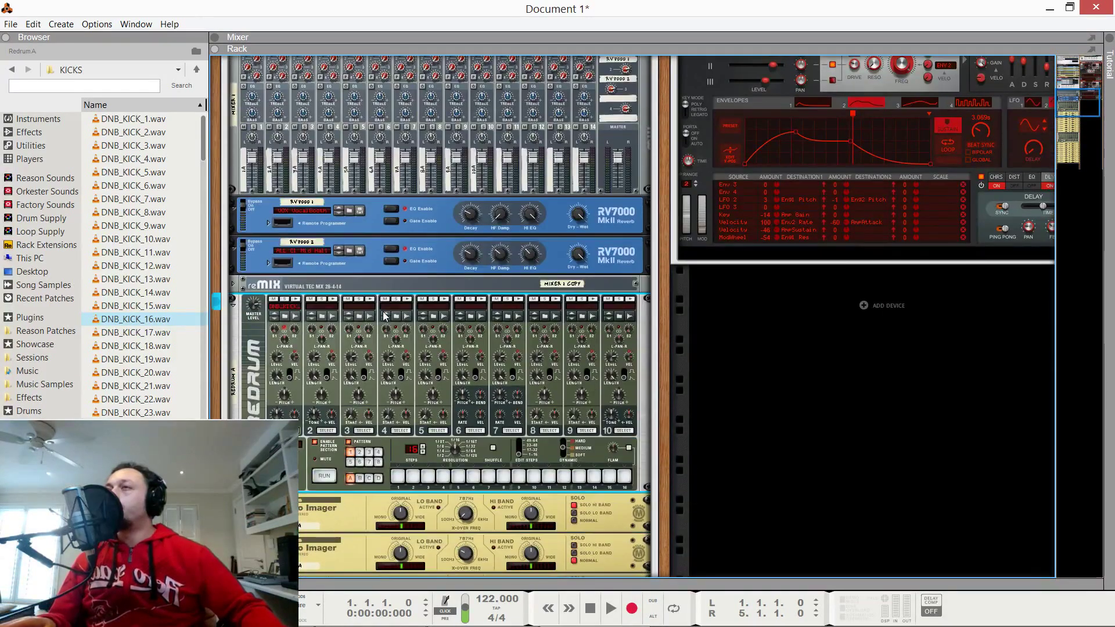
scroll(357, 294, down, 12)
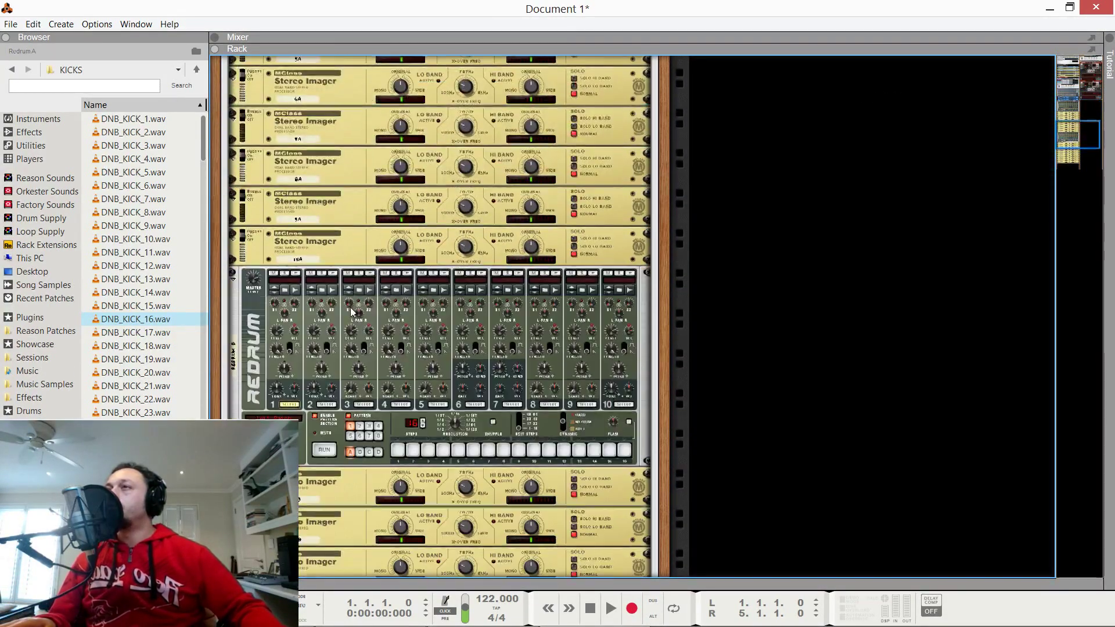
scroll(375, 375, down, 5)
scroll(374, 377, up, 17)
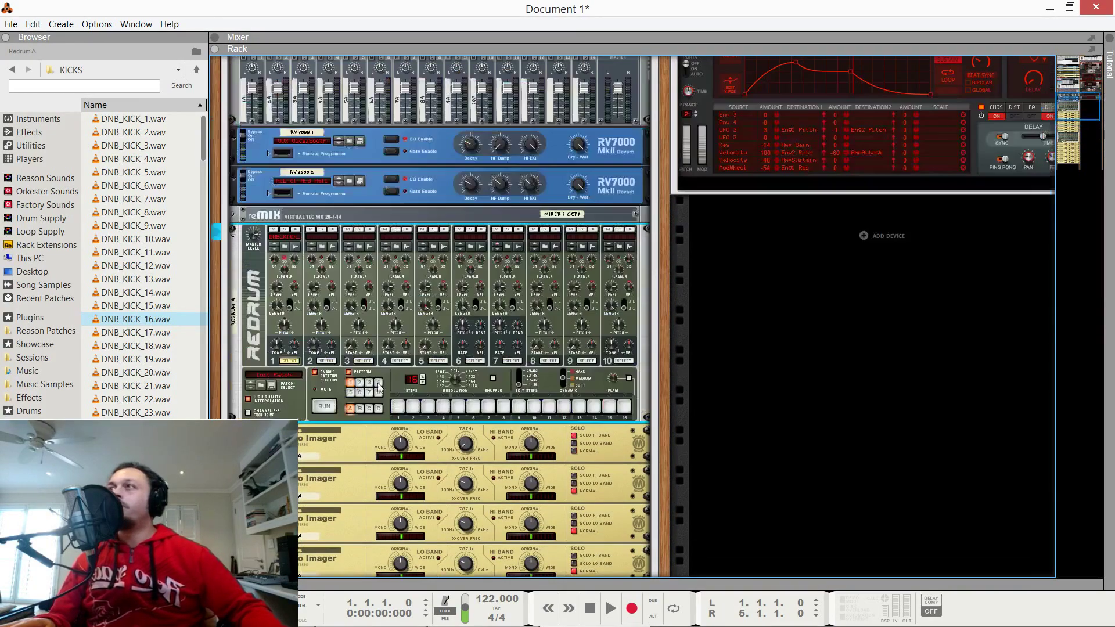
scroll(280, 322, up, 5)
click(315, 229)
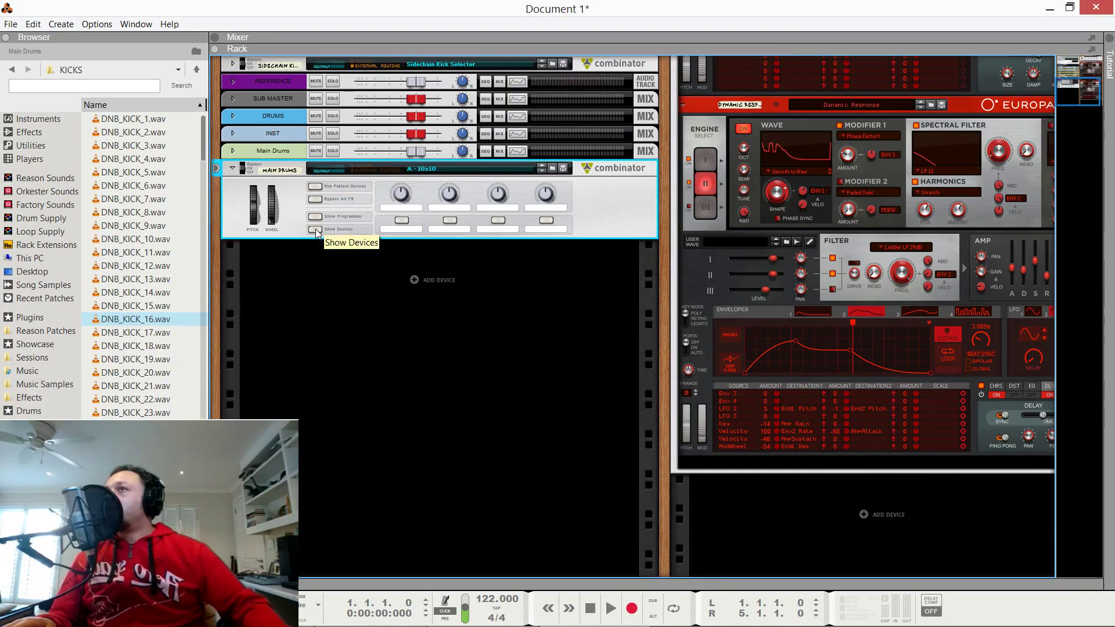
scroll(334, 276, up, 7)
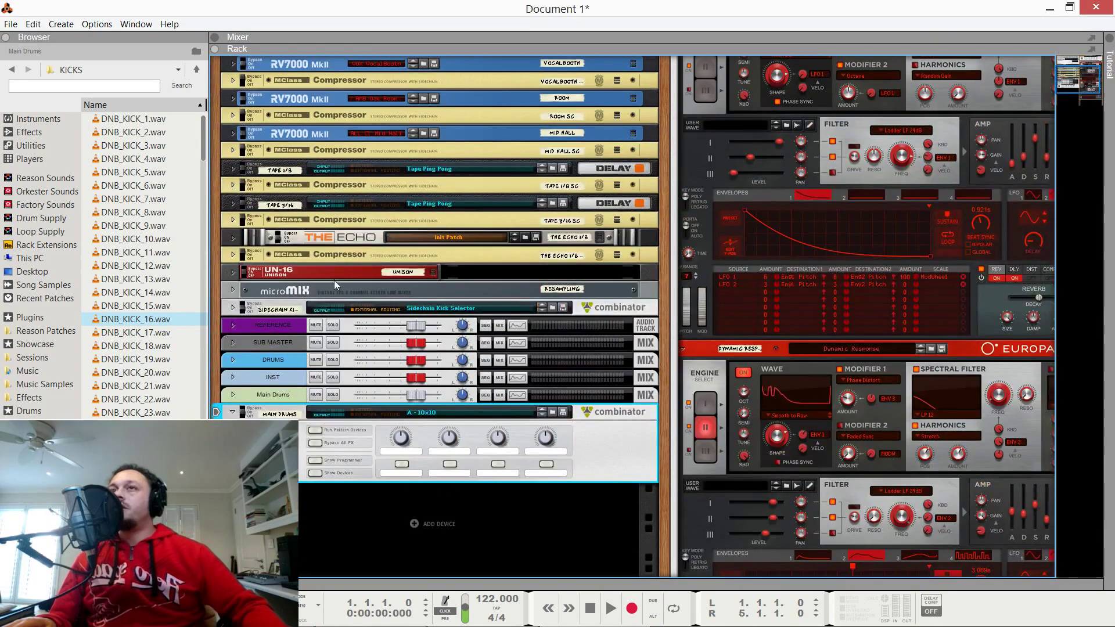